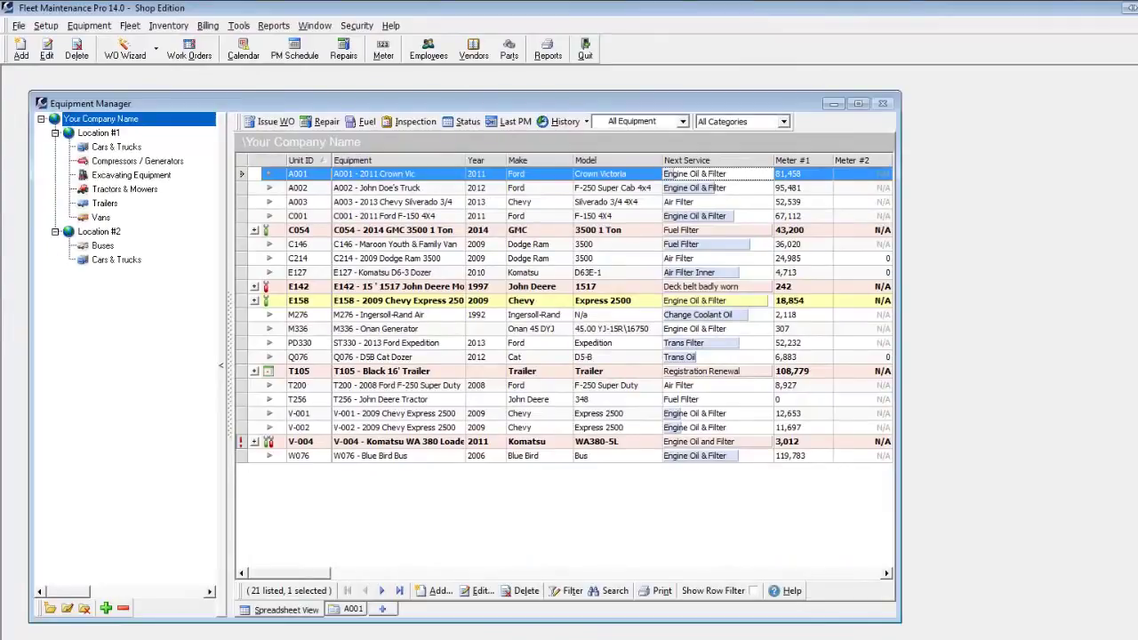
# Try the location and due-status filters on the equipment list, then restore the full company view
pyautogui.click(125, 147)
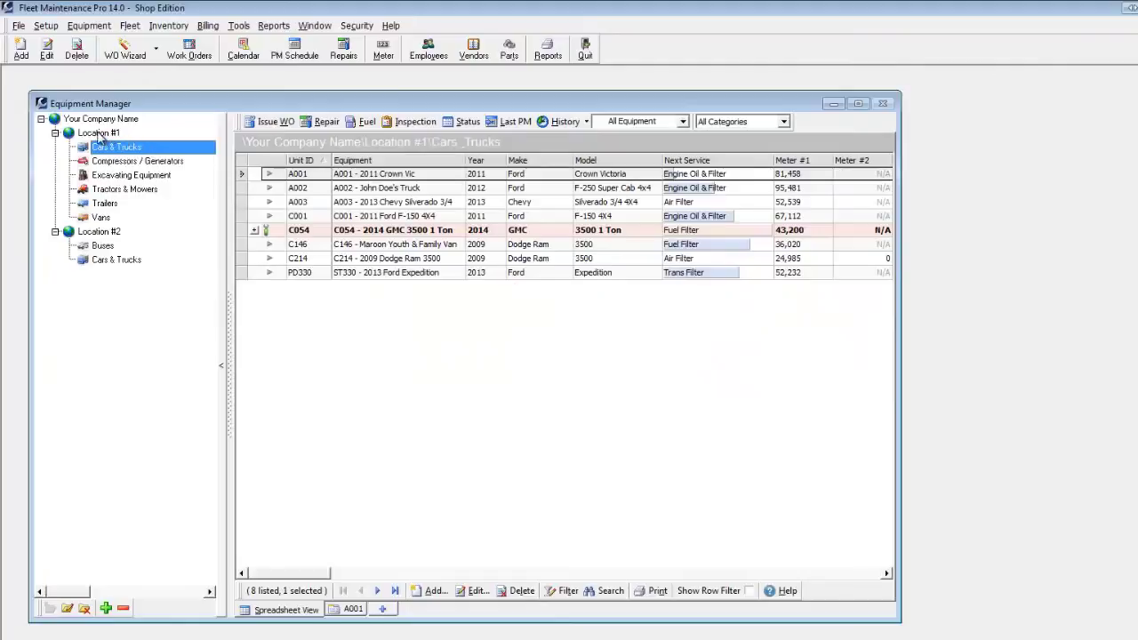
pyautogui.click(98, 132)
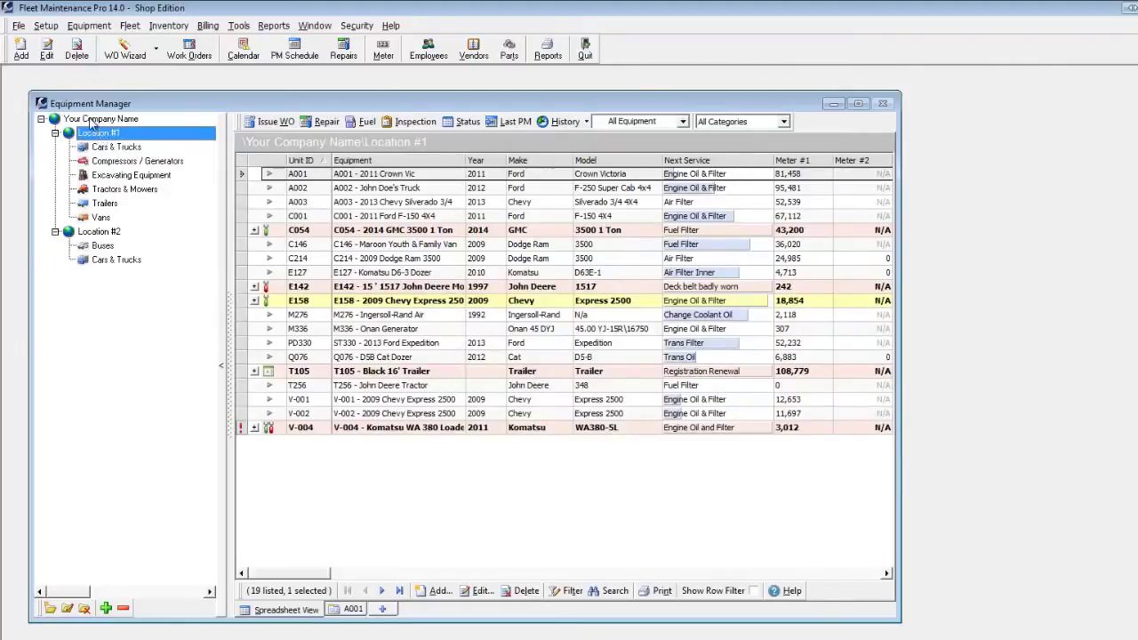
pyautogui.click(92, 121)
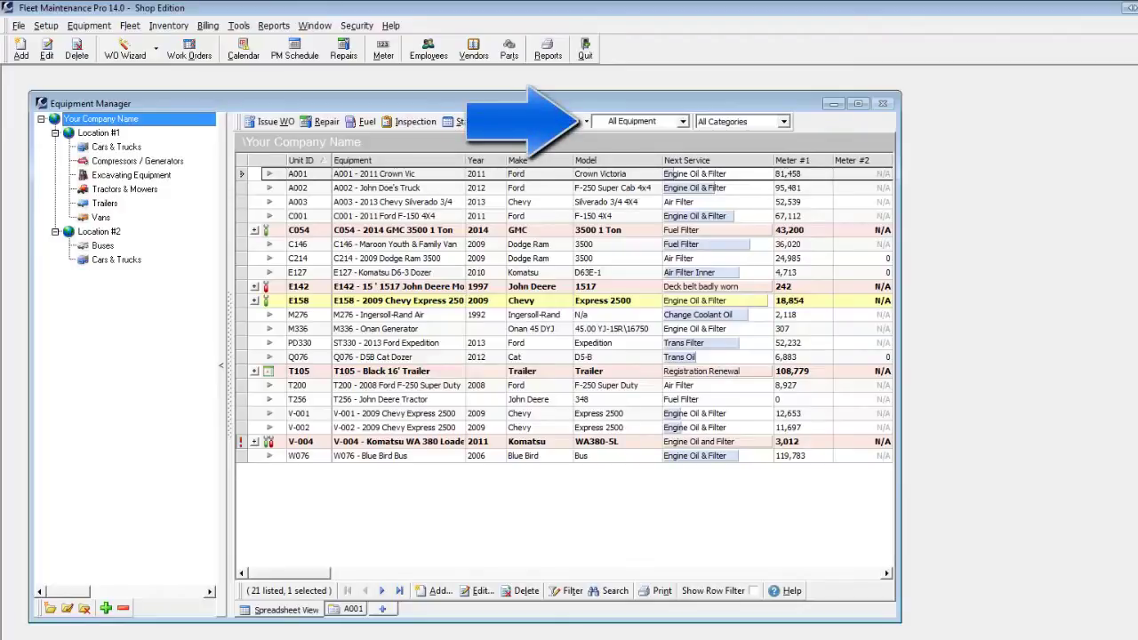
pyautogui.click(683, 122)
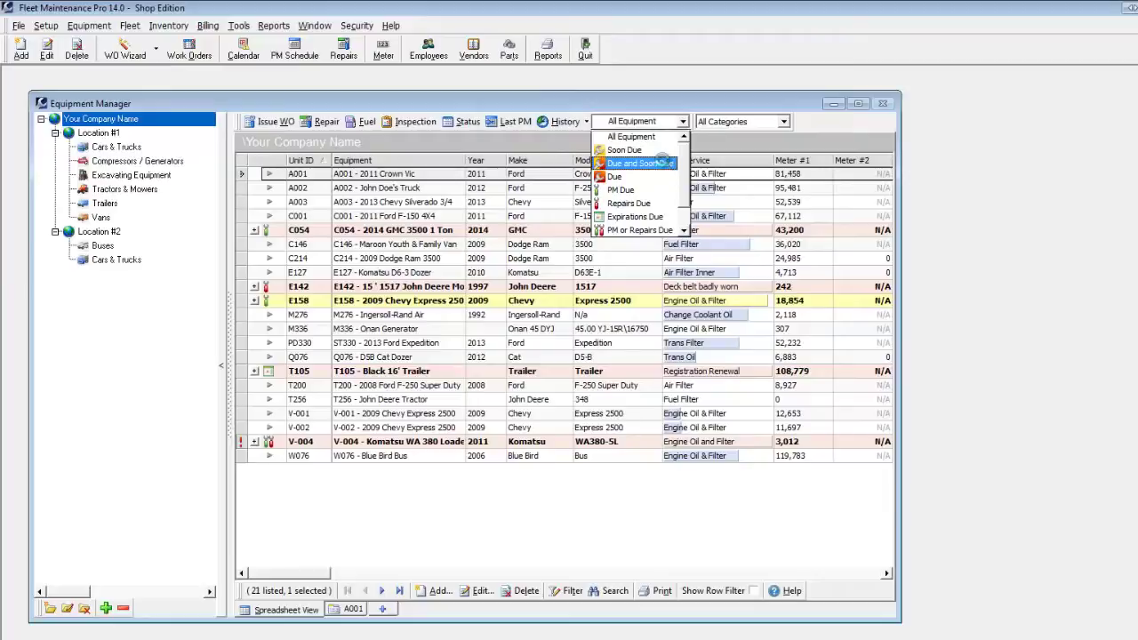
pyautogui.click(660, 163)
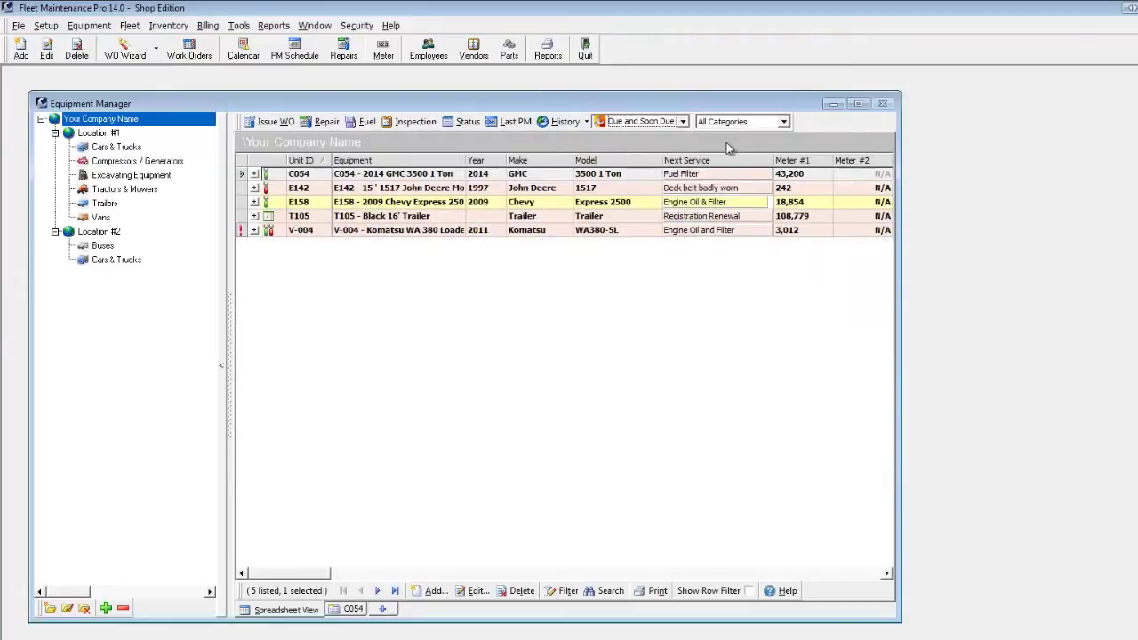
pyautogui.click(682, 123)
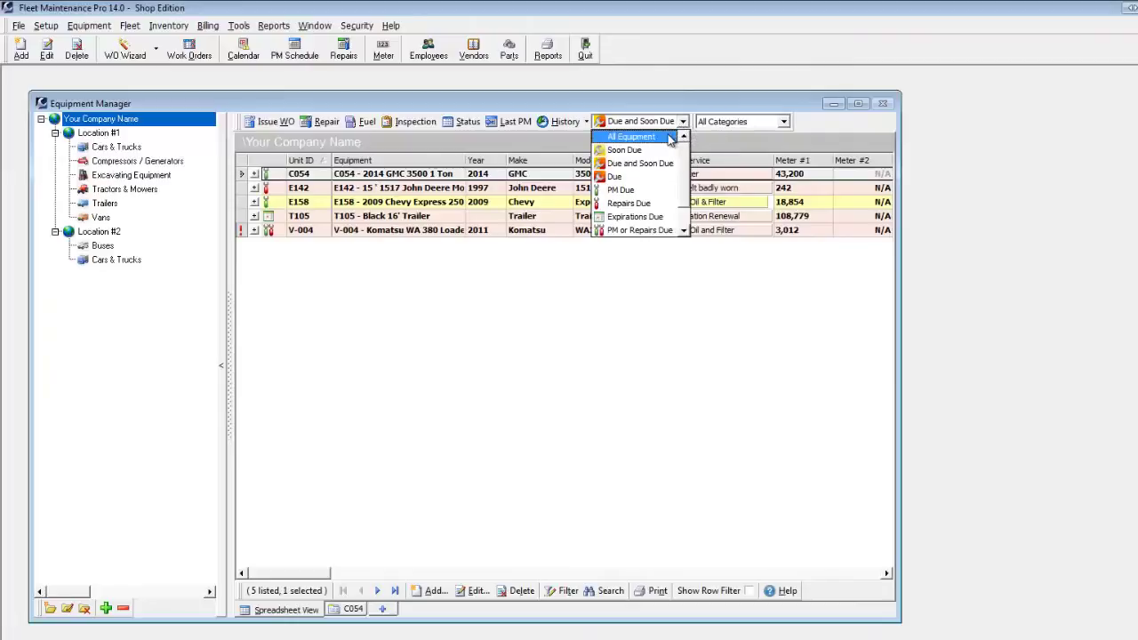
pyautogui.click(631, 136)
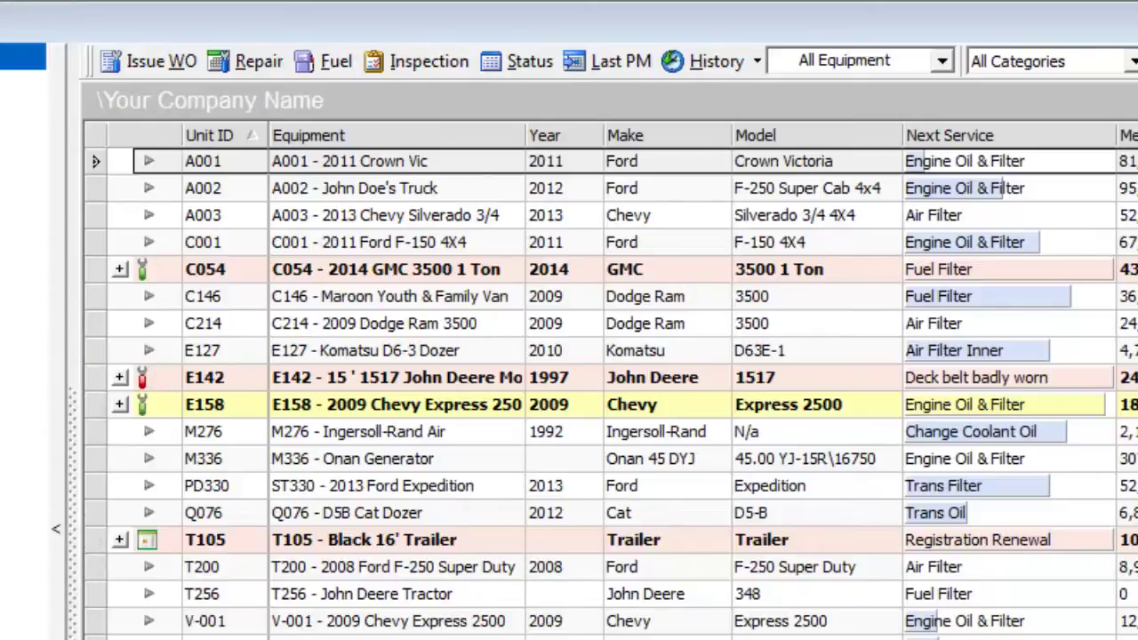
# Expand and collapse C054's maintenance items, then select the C054 GMC truck
pyautogui.click(120, 269)
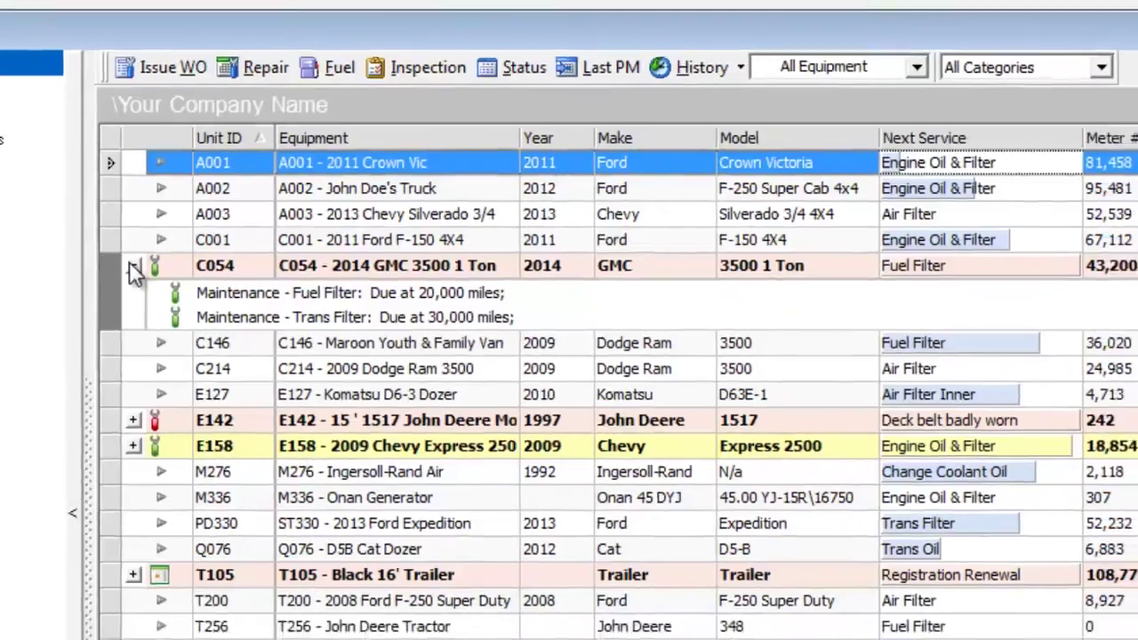
pyautogui.click(120, 269)
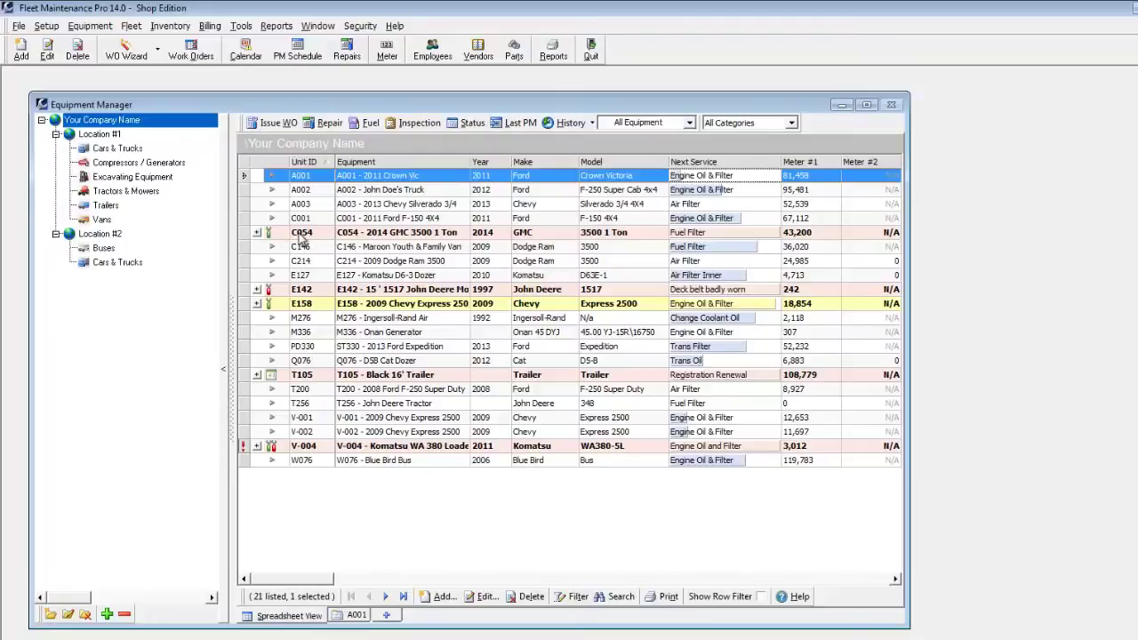
pyautogui.click(301, 236)
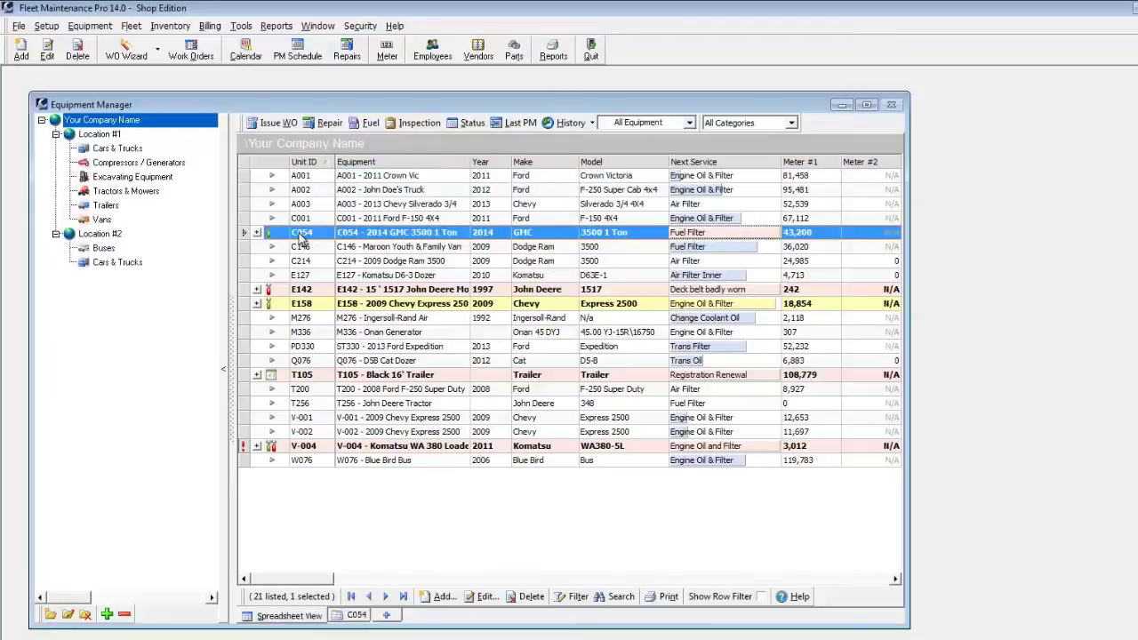
# Generate a work order for C054's due Fuel Filter and Trans Filter tasks
pyautogui.click(271, 124)
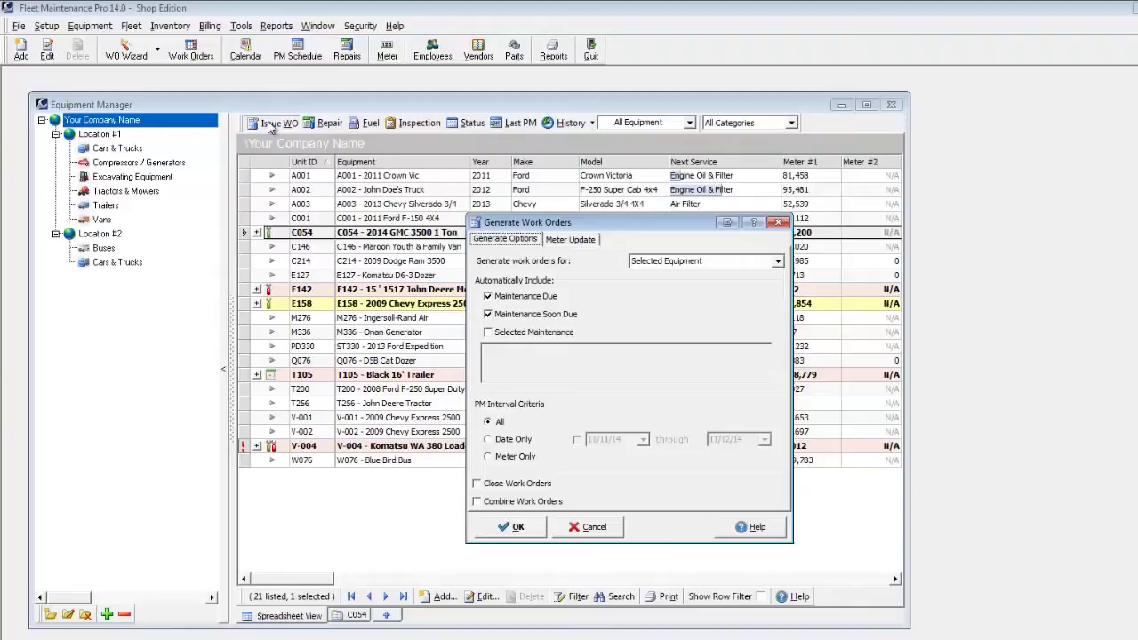
pyautogui.click(540, 530)
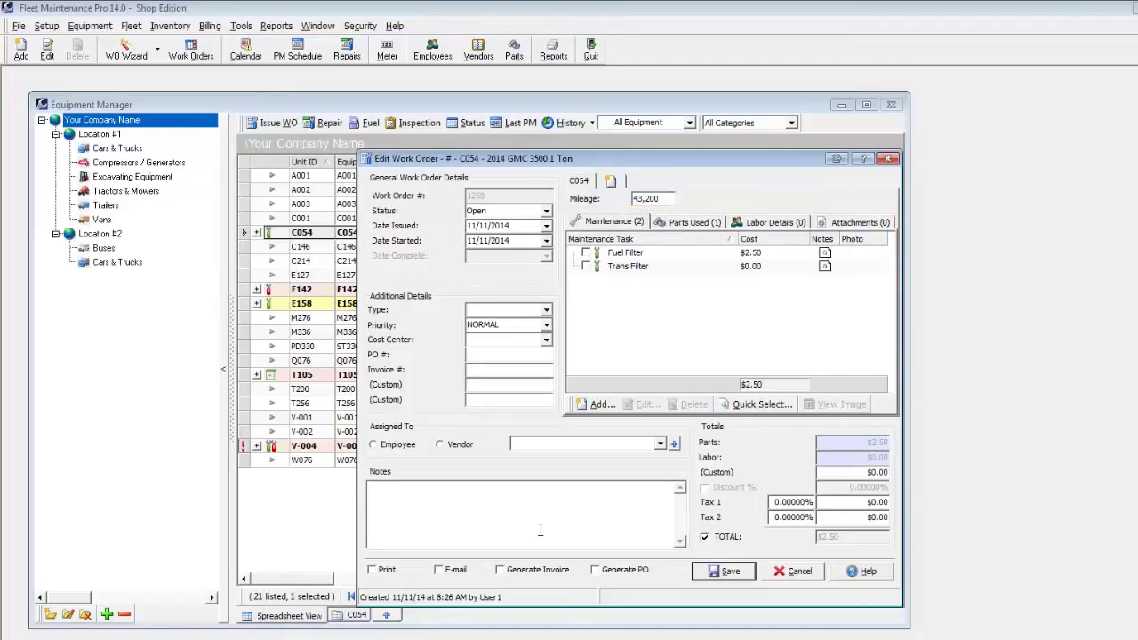
# Review parts used and assign work order 1258 to an employee, leaving status Open
pyautogui.click(668, 222)
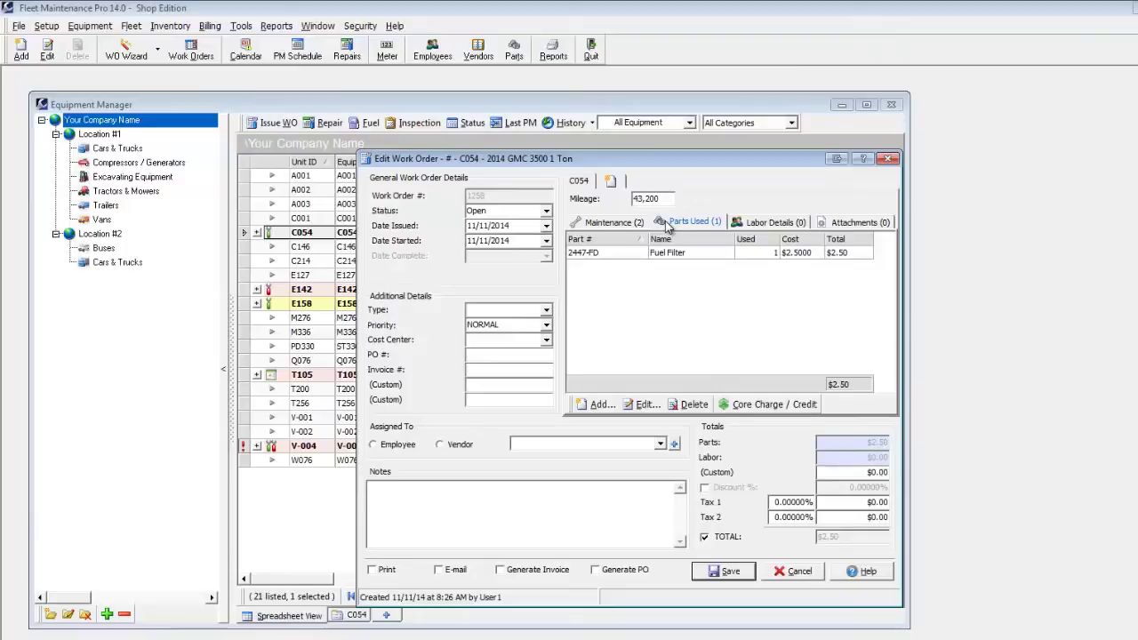
pyautogui.click(619, 223)
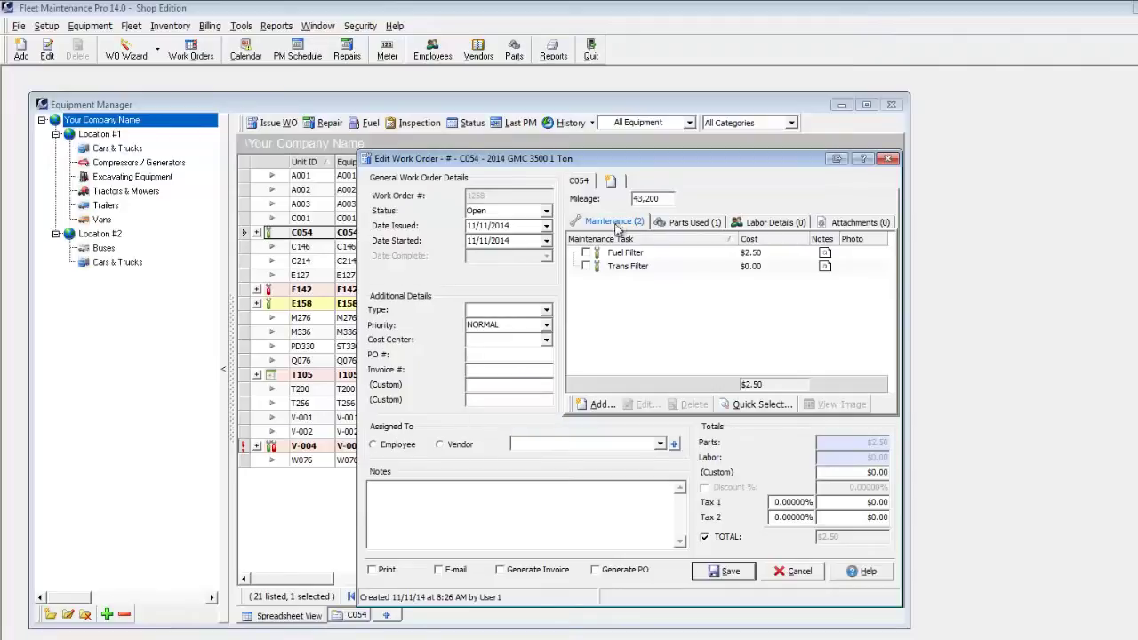
pyautogui.click(374, 445)
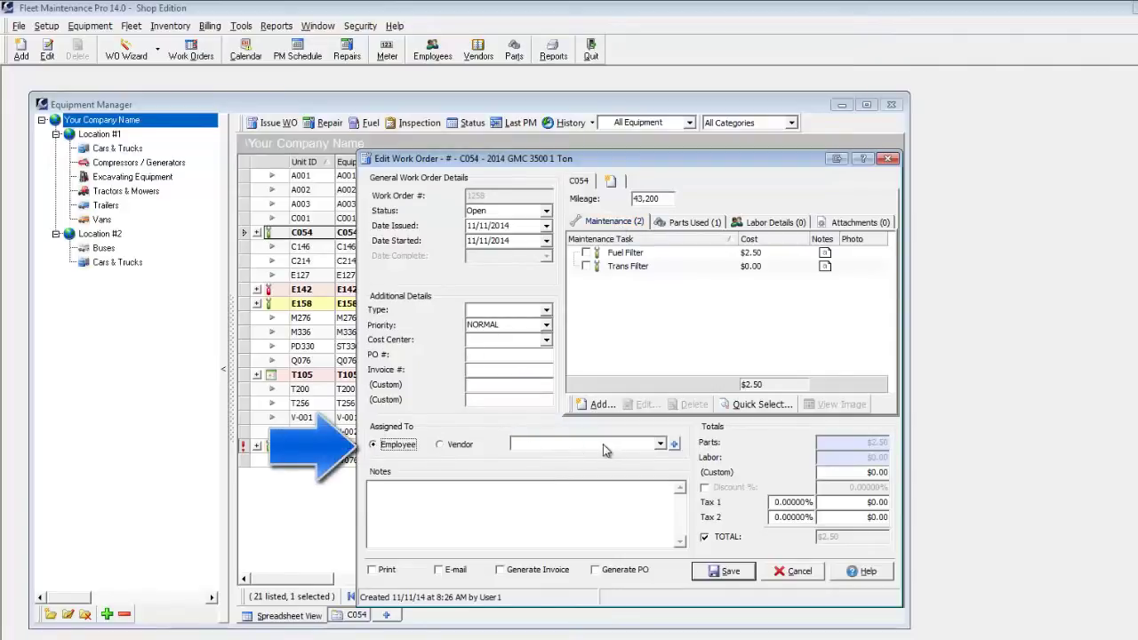
pyautogui.click(658, 444)
pyautogui.click(618, 458)
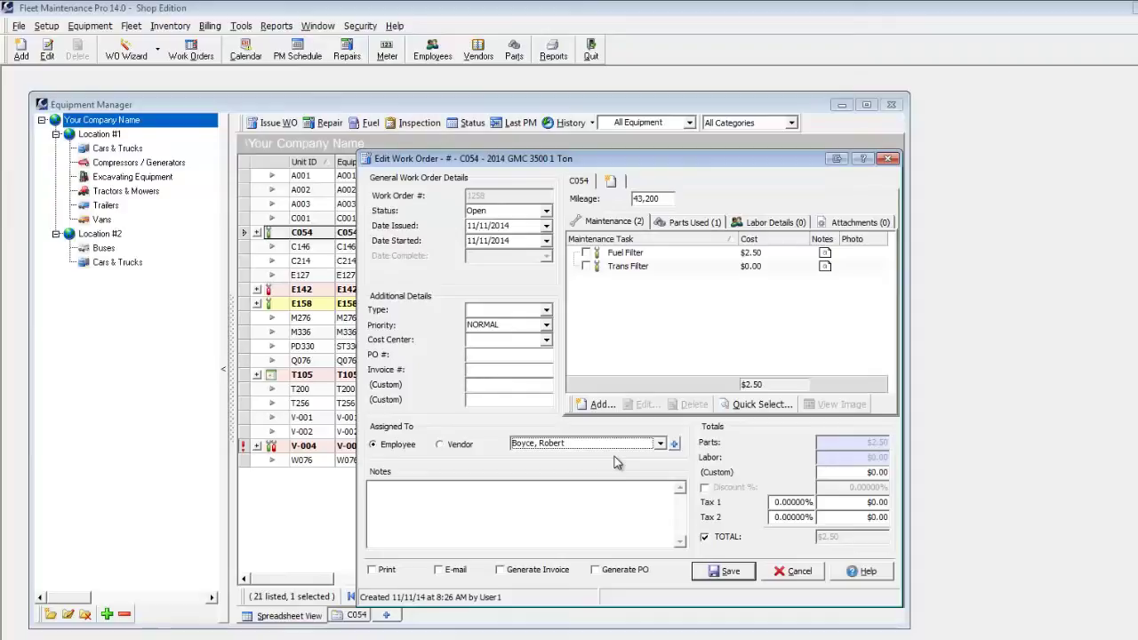
pyautogui.click(547, 211)
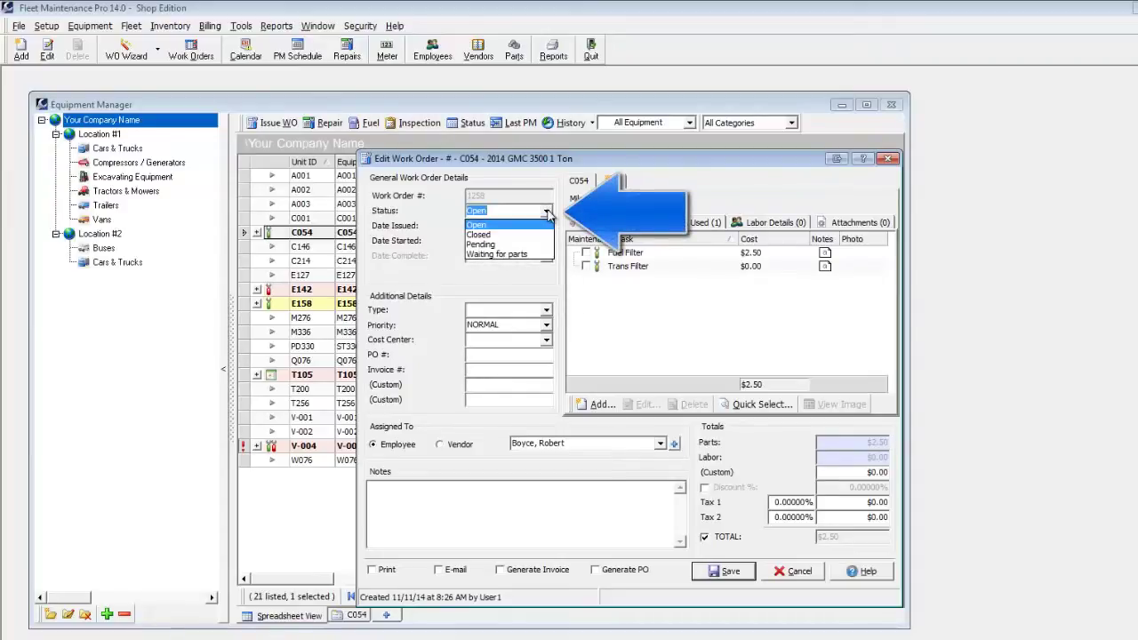
pyautogui.click(547, 213)
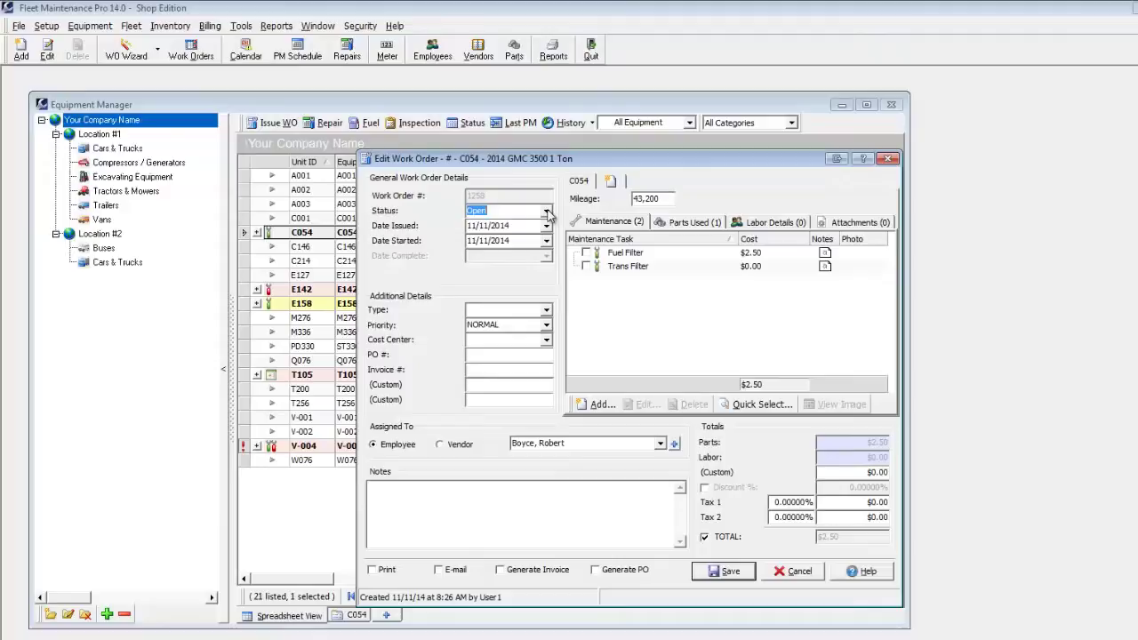
# Save work order 1258 with printing enabled and close the print preview
pyautogui.click(377, 573)
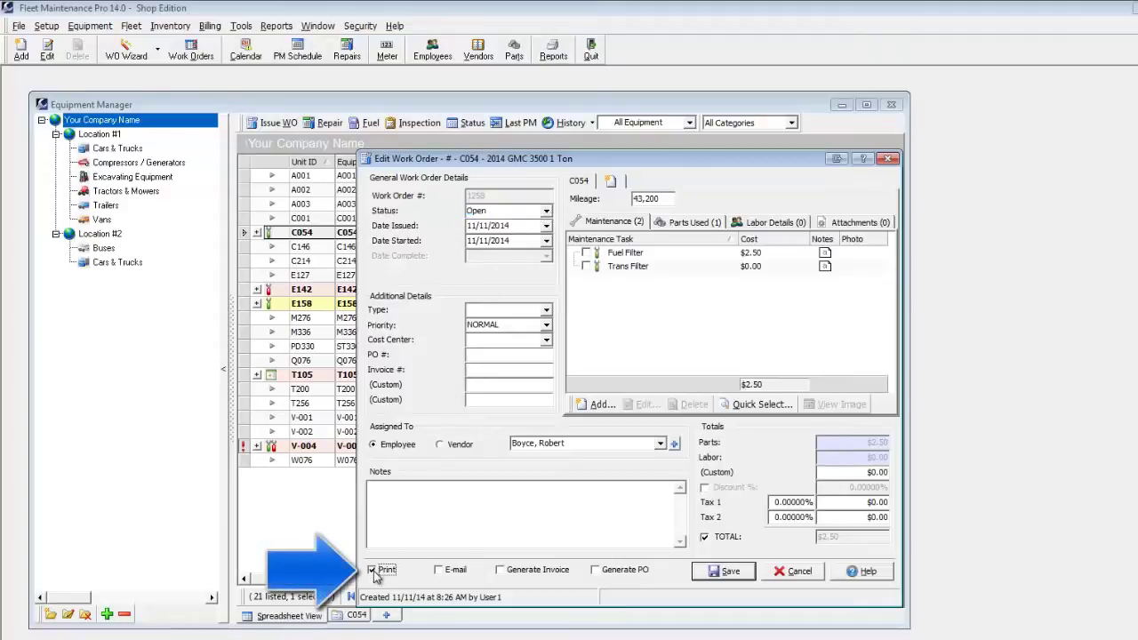
pyautogui.click(736, 576)
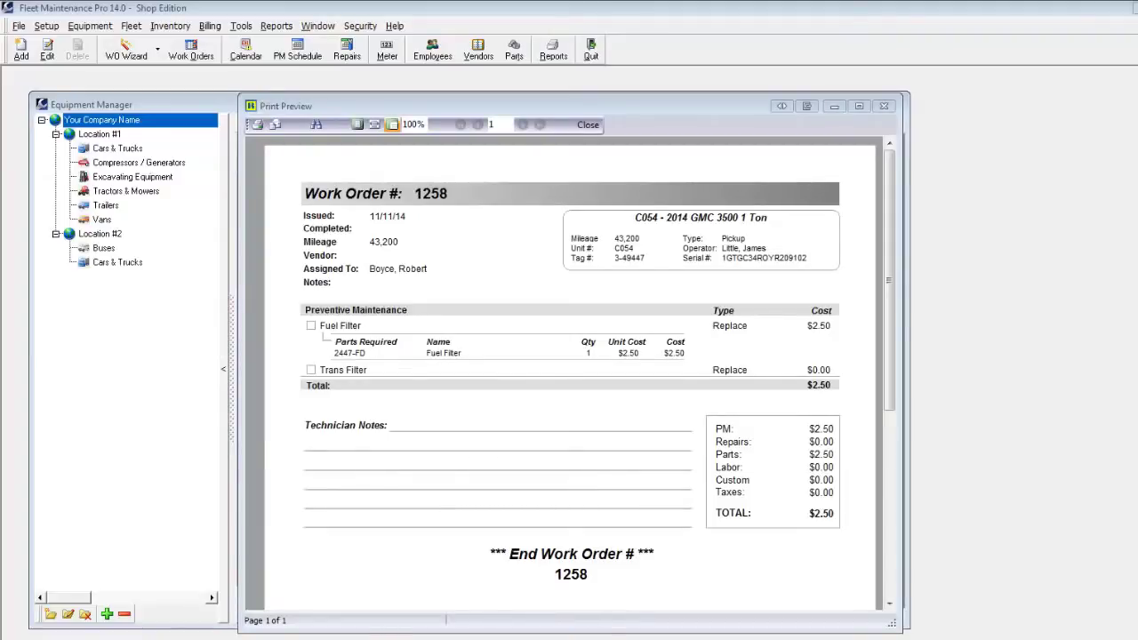
pyautogui.click(885, 106)
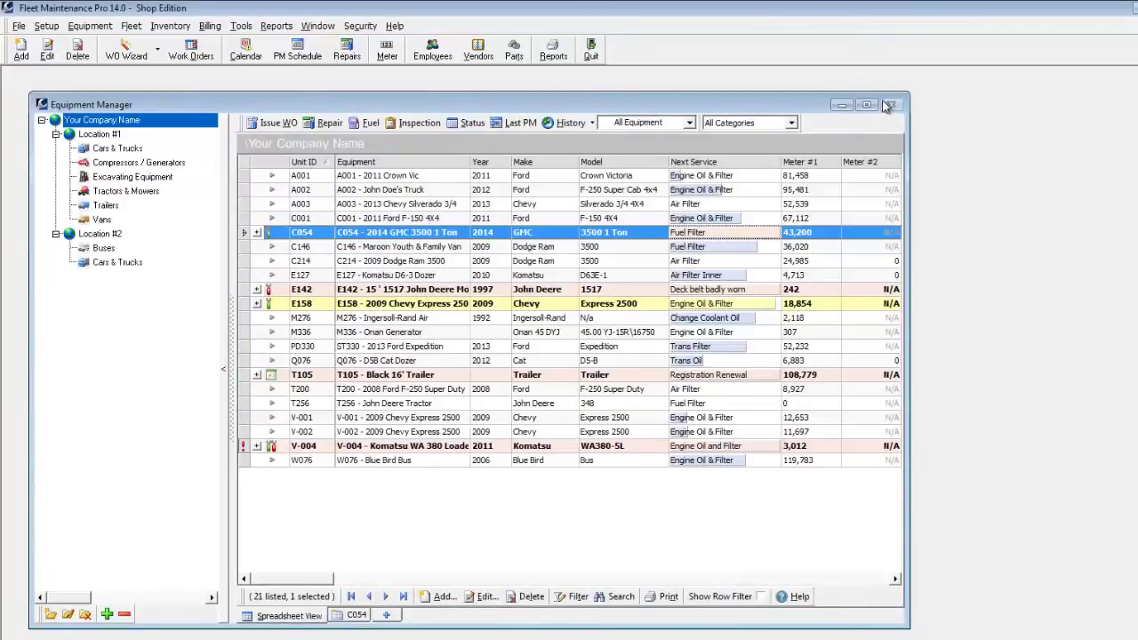
# Multi-select units E142, E158 and V-004 and issue work orders for them
pyautogui.click(302, 178)
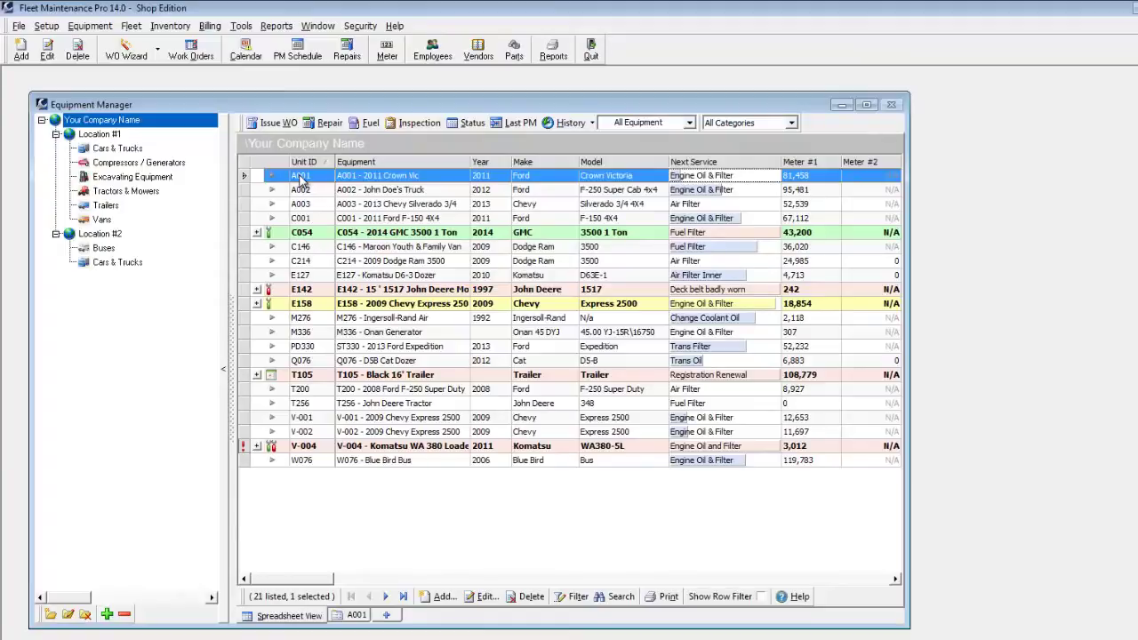
pyautogui.click(299, 292)
pyautogui.keyDown('ctrl'); pyautogui.click(299, 303); pyautogui.keyUp('ctrl')
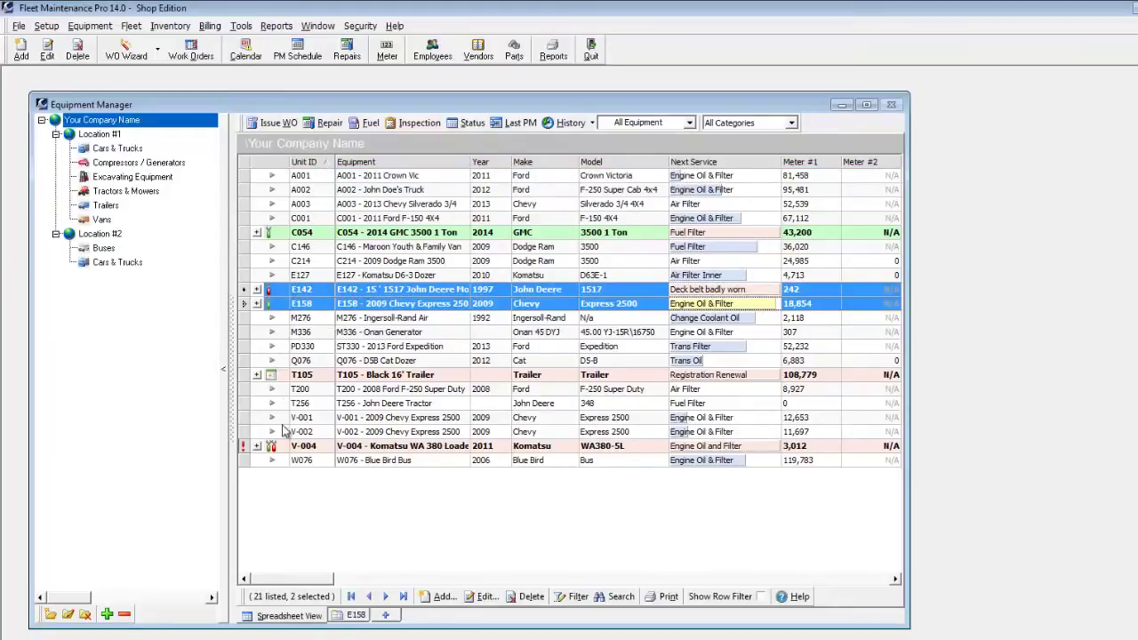
pyautogui.keyDown('ctrl'); pyautogui.click(298, 447); pyautogui.keyUp('ctrl')
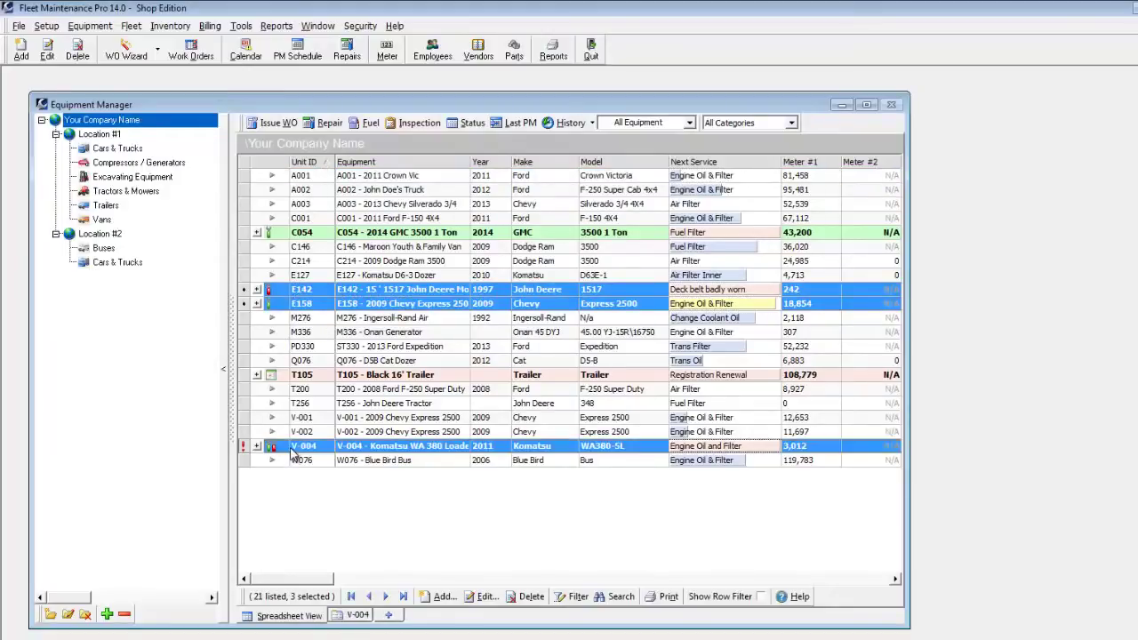
pyautogui.click(273, 125)
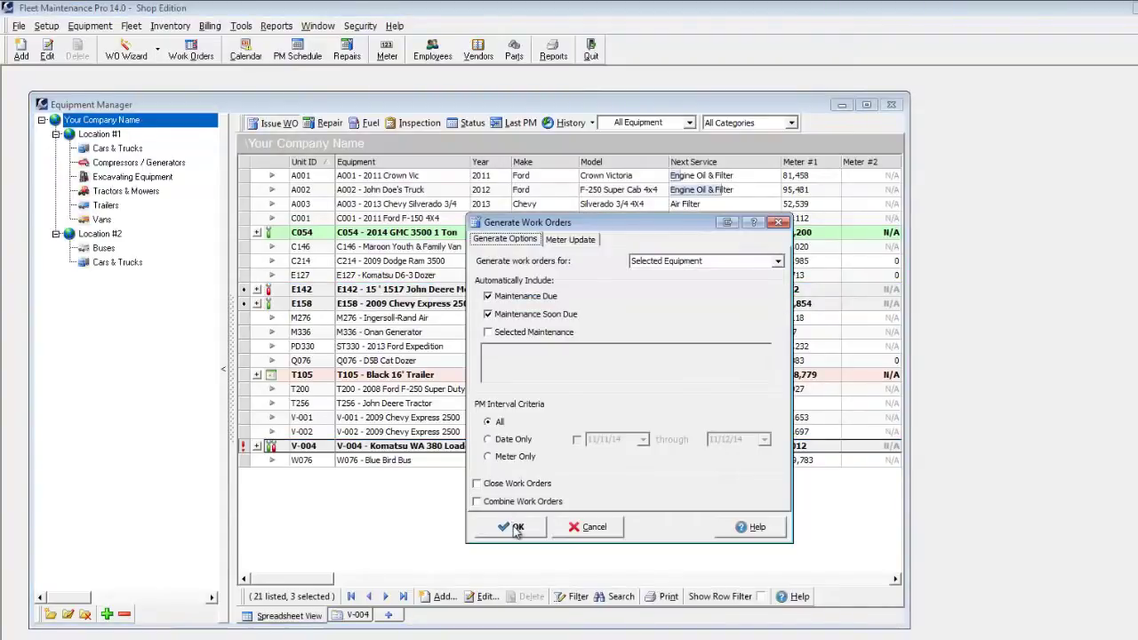
# Create work orders 1259–1261, dismiss the results, and reopen C054's order 1258 from Fuel Filter
pyautogui.click(514, 527)
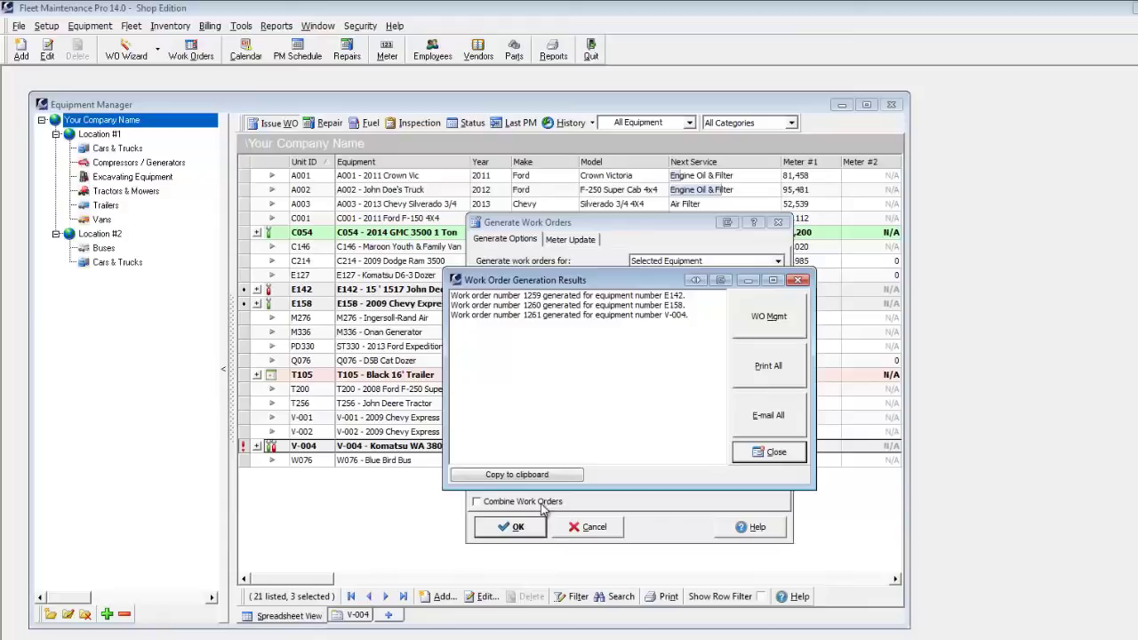
pyautogui.click(798, 454)
pyautogui.click(284, 178)
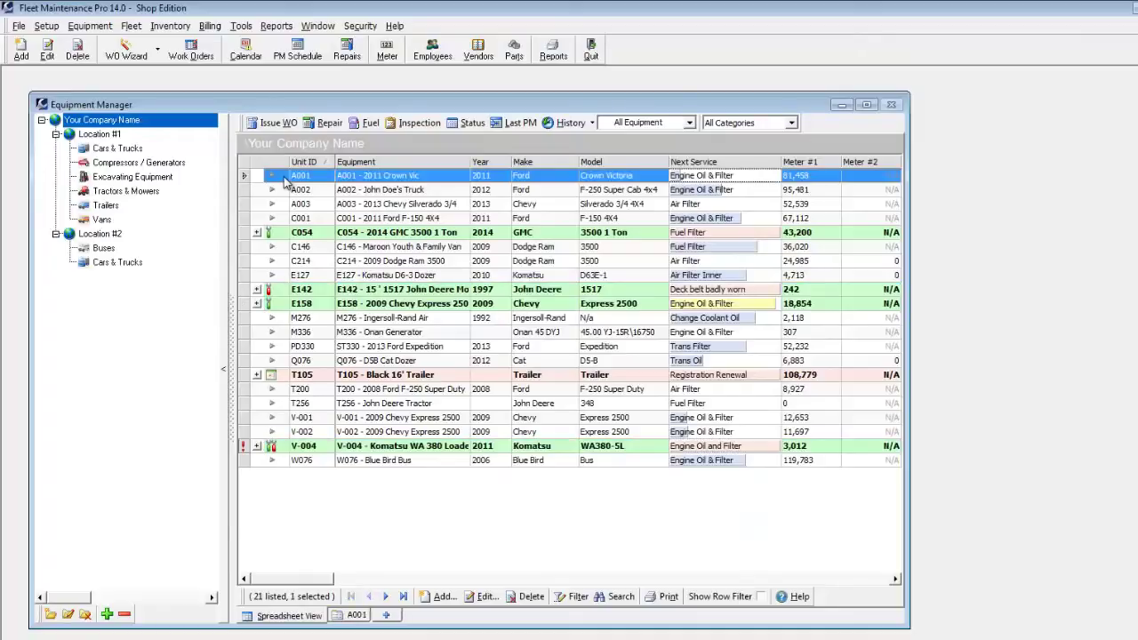
pyautogui.click(257, 232)
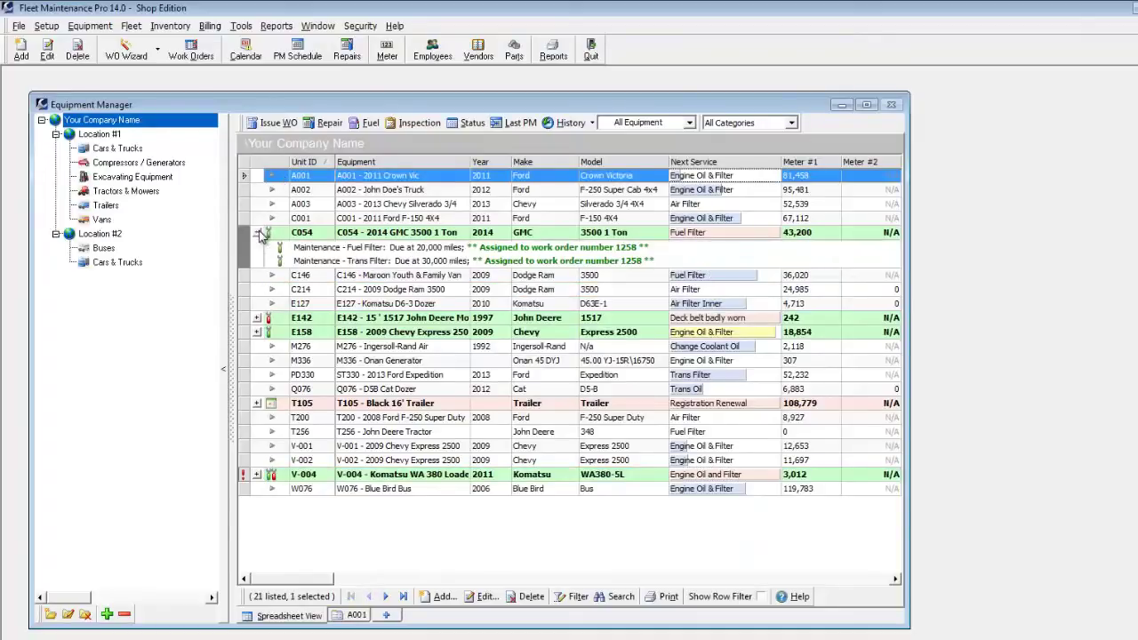
pyautogui.doubleClick(352, 247)
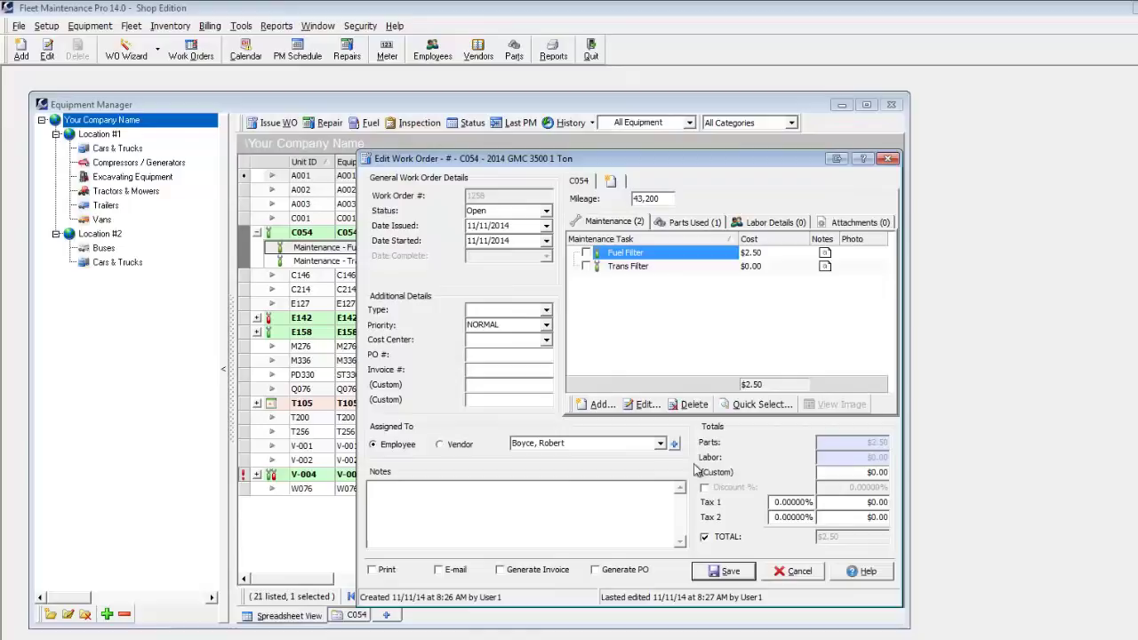
# Confirm the Fuel Filter task costs, set work order 1258 to Closed, and save it
pyautogui.click(646, 404)
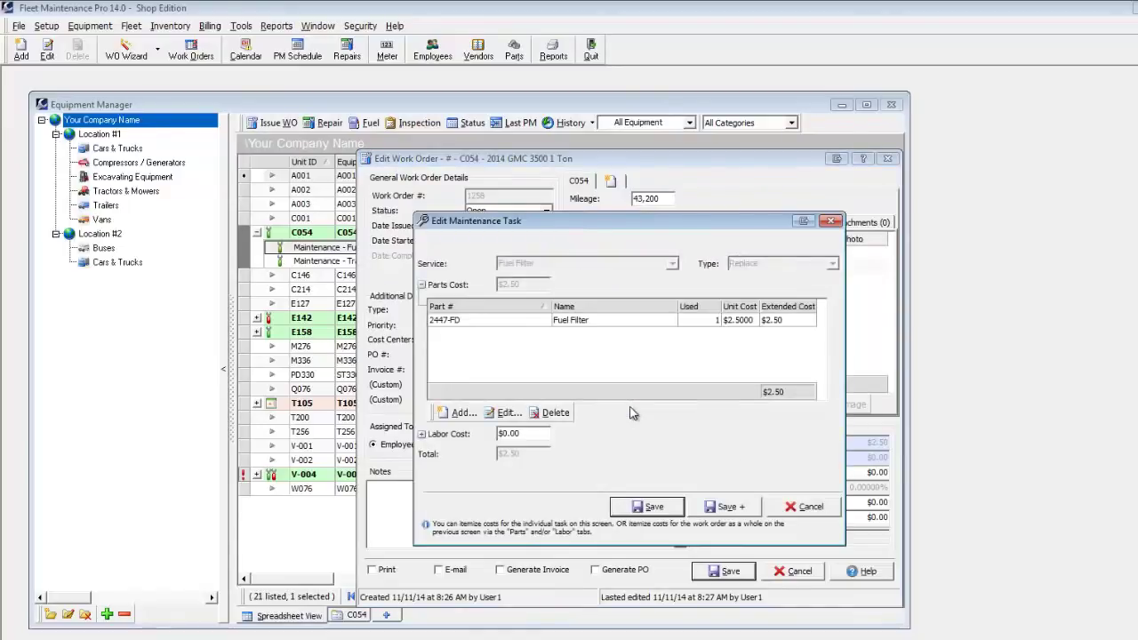
pyautogui.click(651, 508)
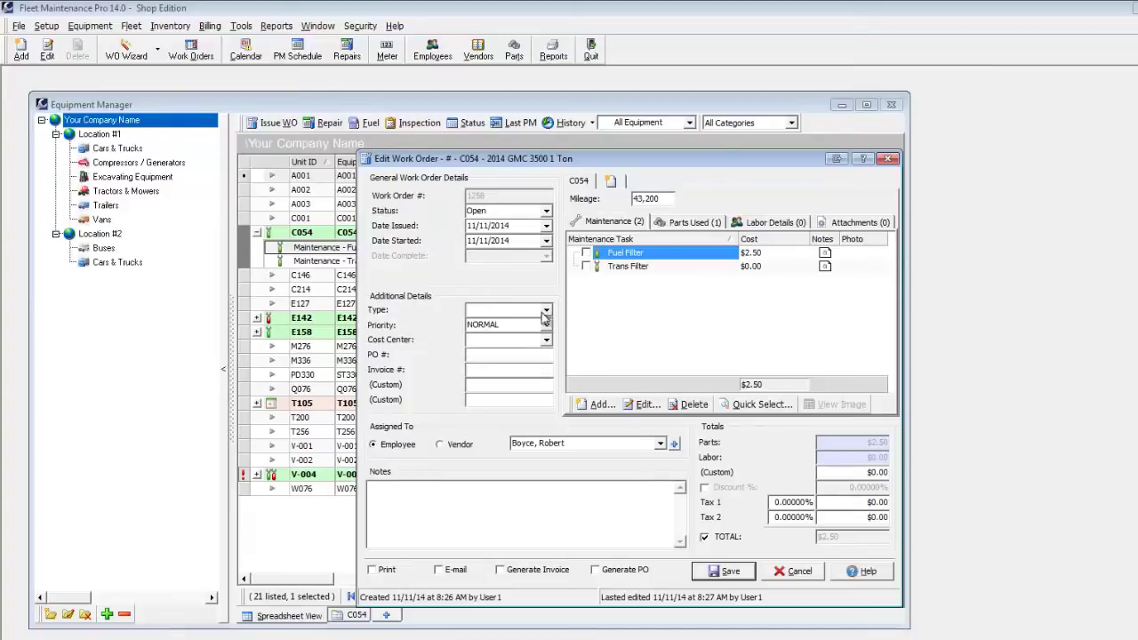
pyautogui.click(544, 212)
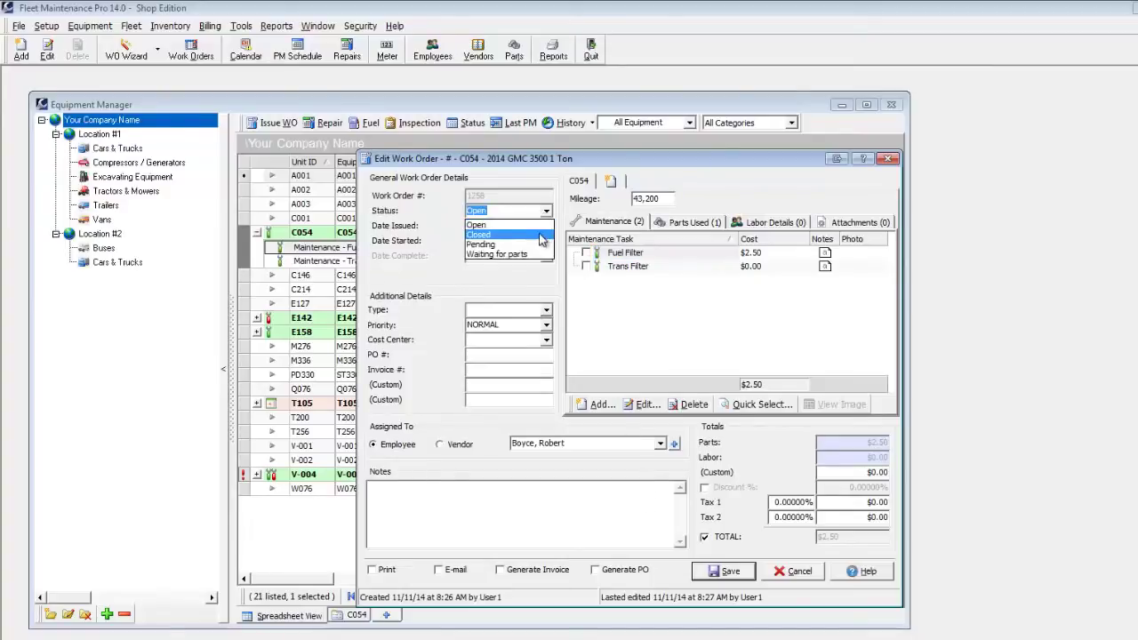
pyautogui.click(498, 234)
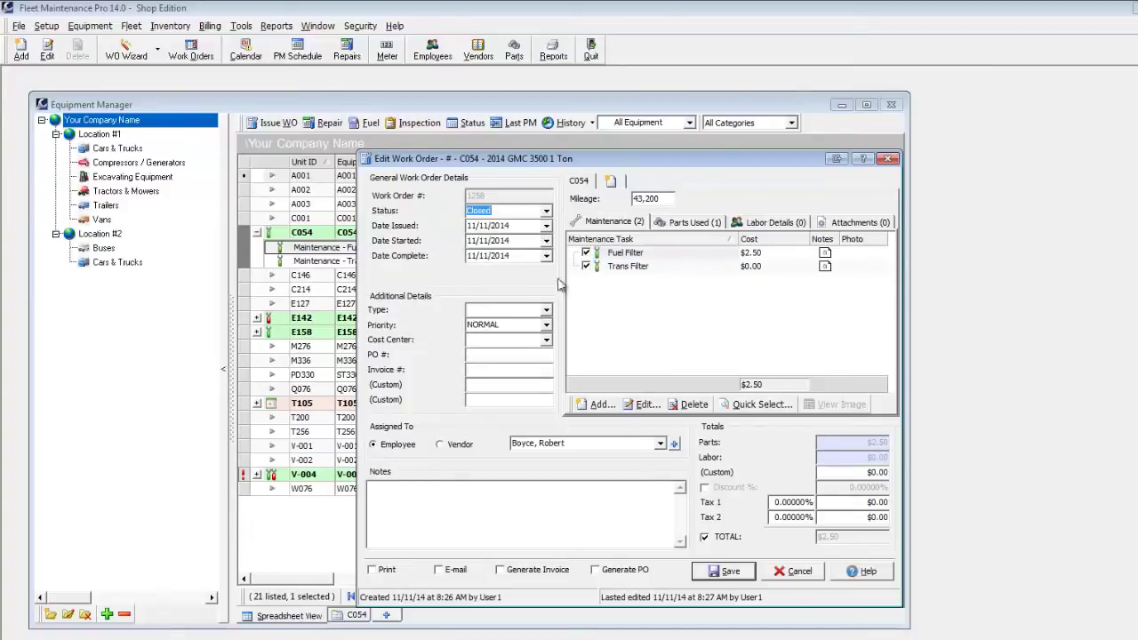
pyautogui.click(716, 572)
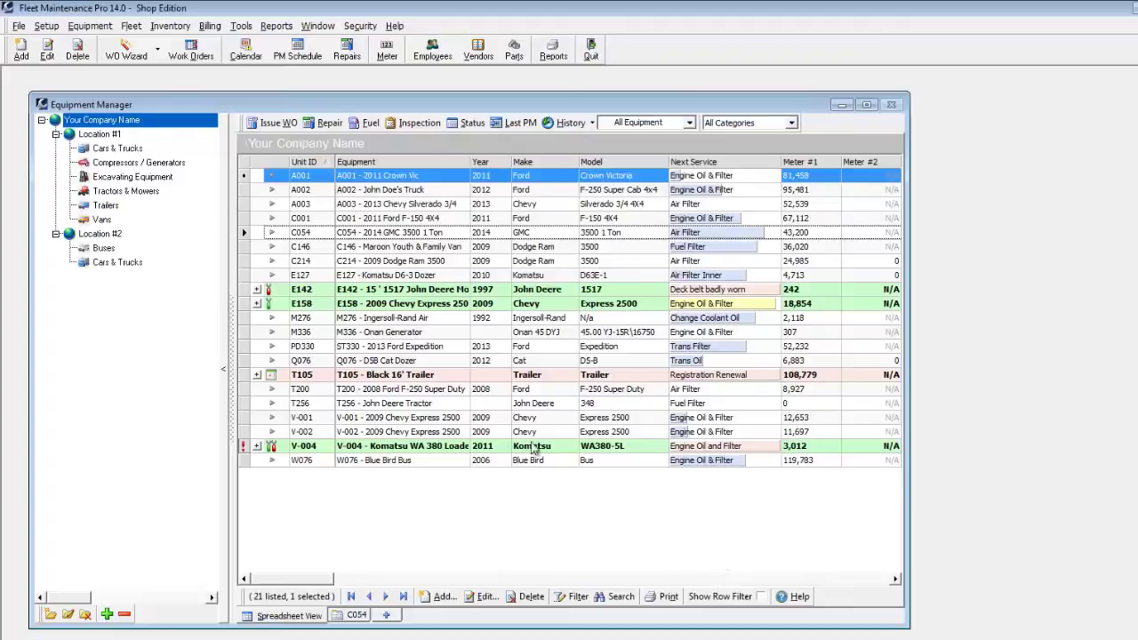
pyautogui.click(335, 235)
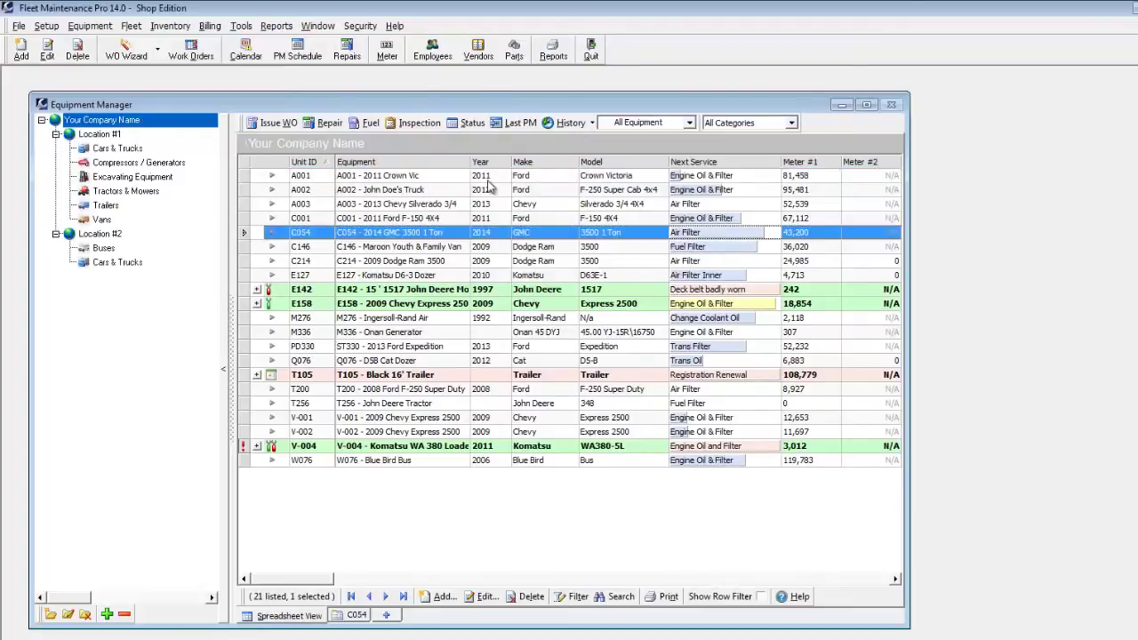
pyautogui.click(567, 123)
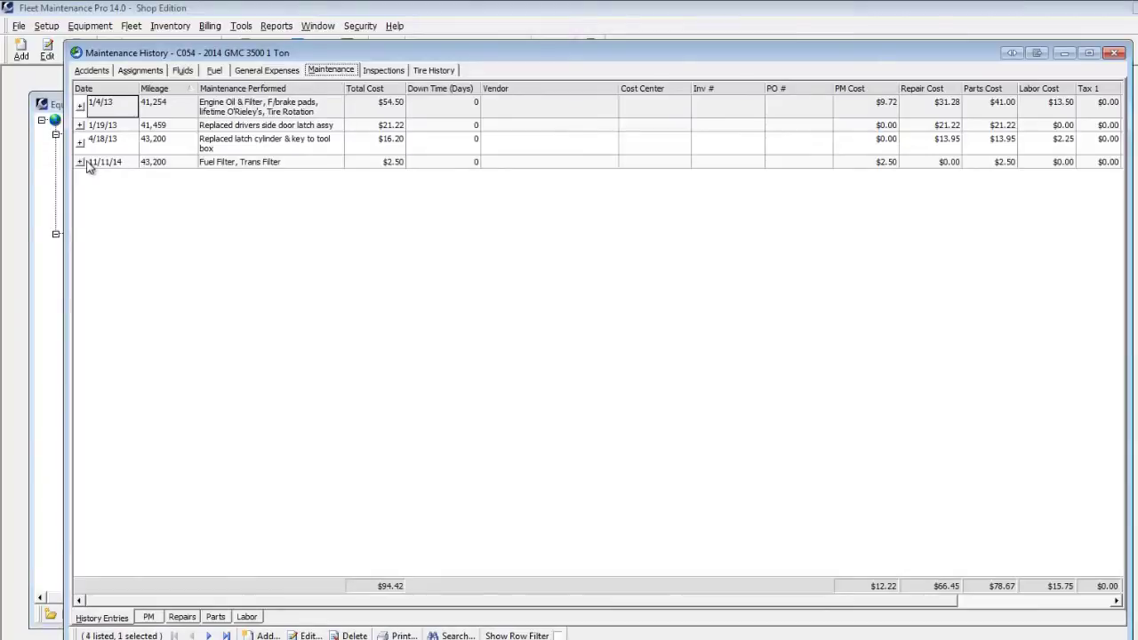
pyautogui.click(80, 162)
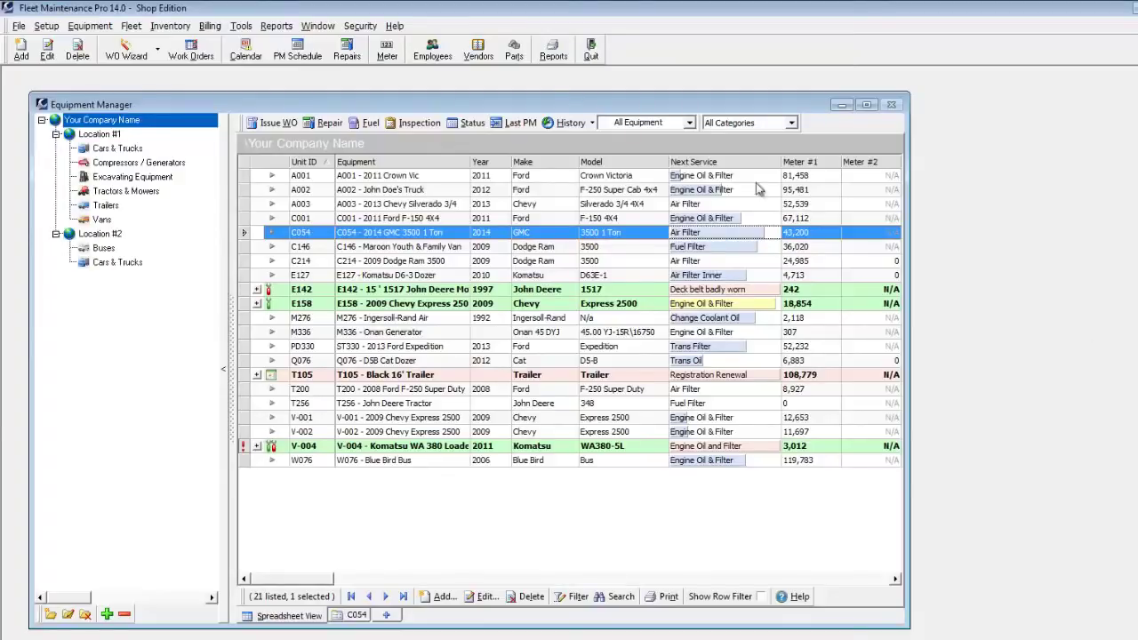
# Preview the Daily Inspection Checklist report from the PM schedule setup
pyautogui.click(298, 50)
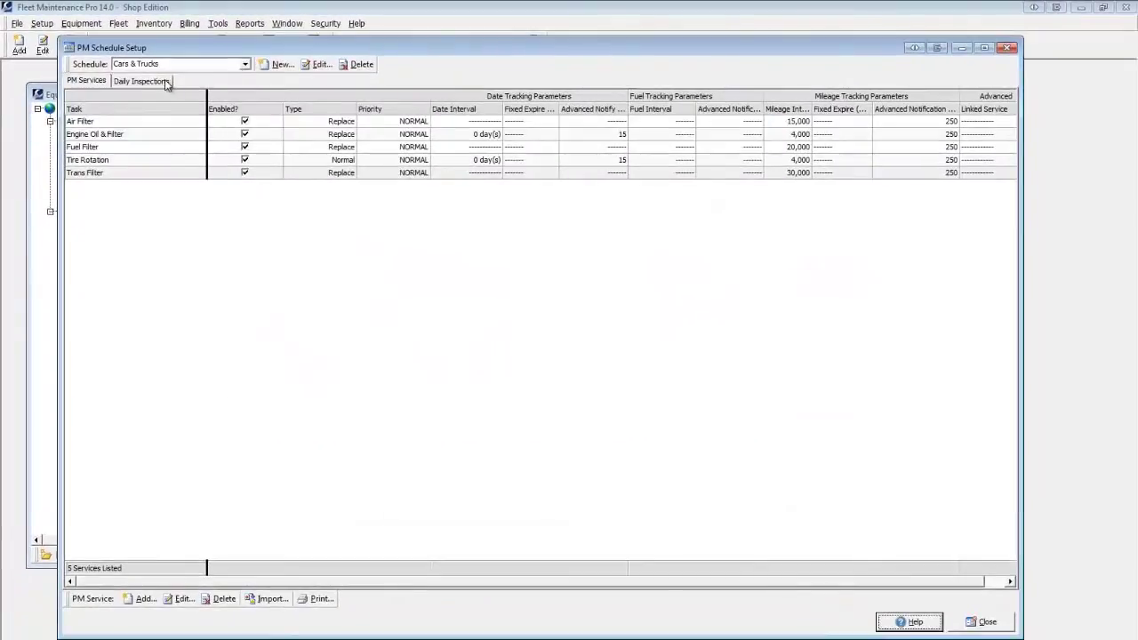
pyautogui.click(161, 83)
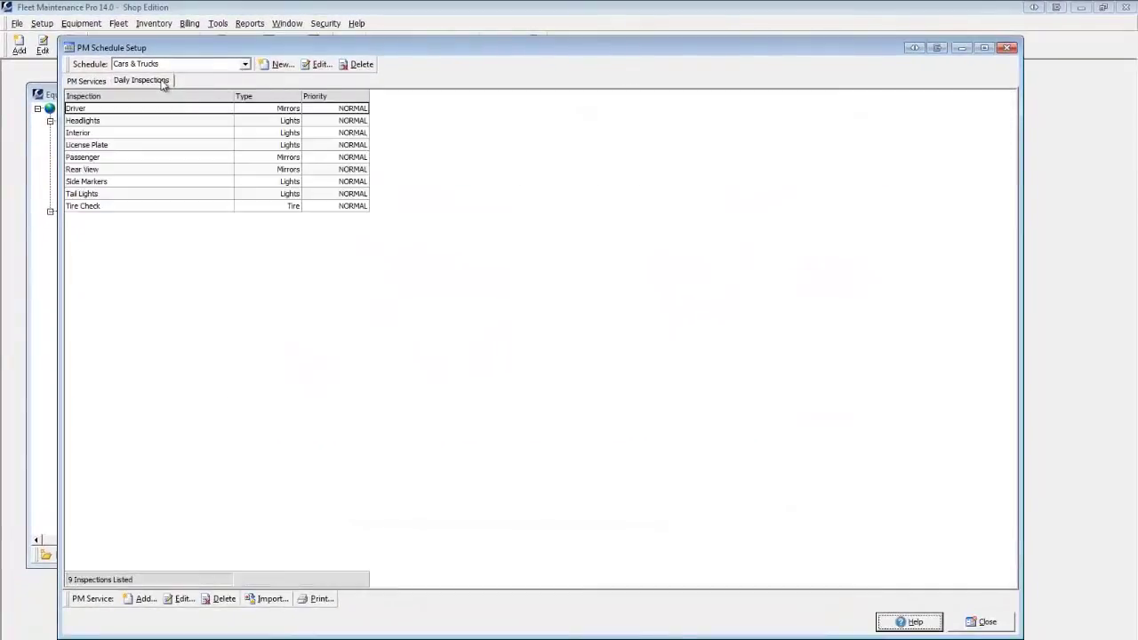
pyautogui.click(318, 599)
pyautogui.click(384, 627)
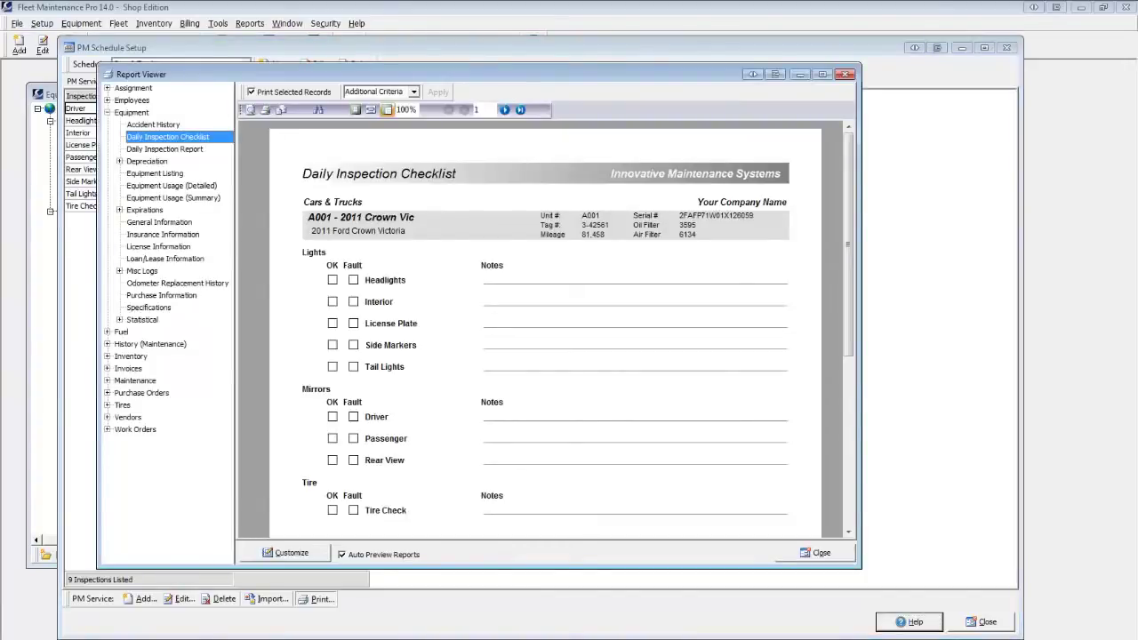
pyautogui.click(846, 75)
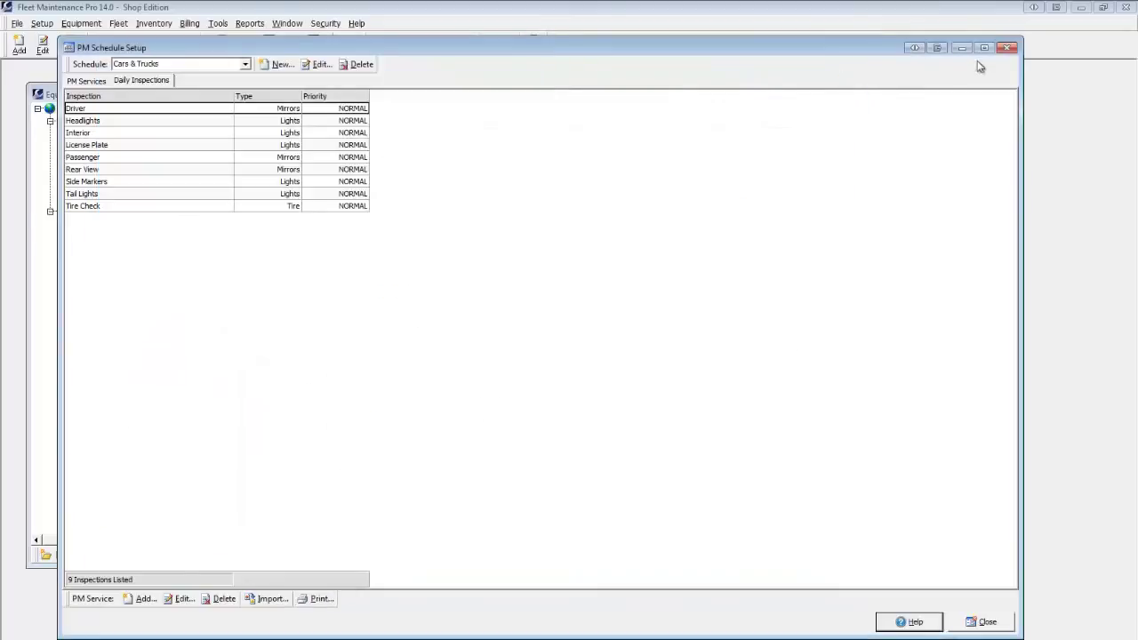
pyautogui.click(1007, 47)
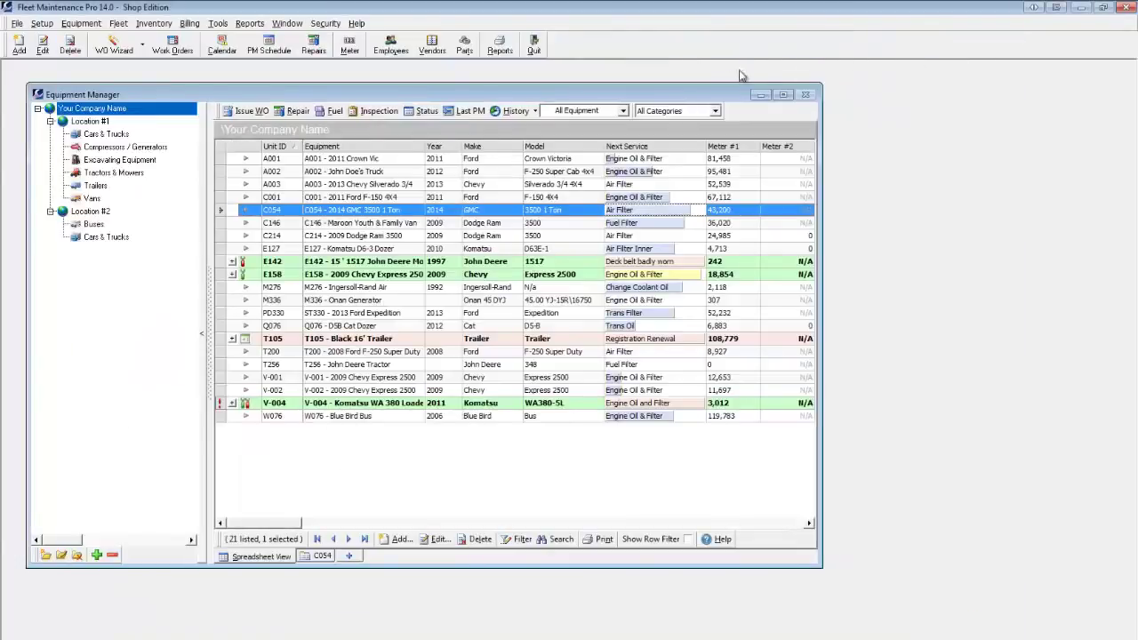
# Start a C054 inspection with all items OK except faulty Headlights
pyautogui.click(373, 111)
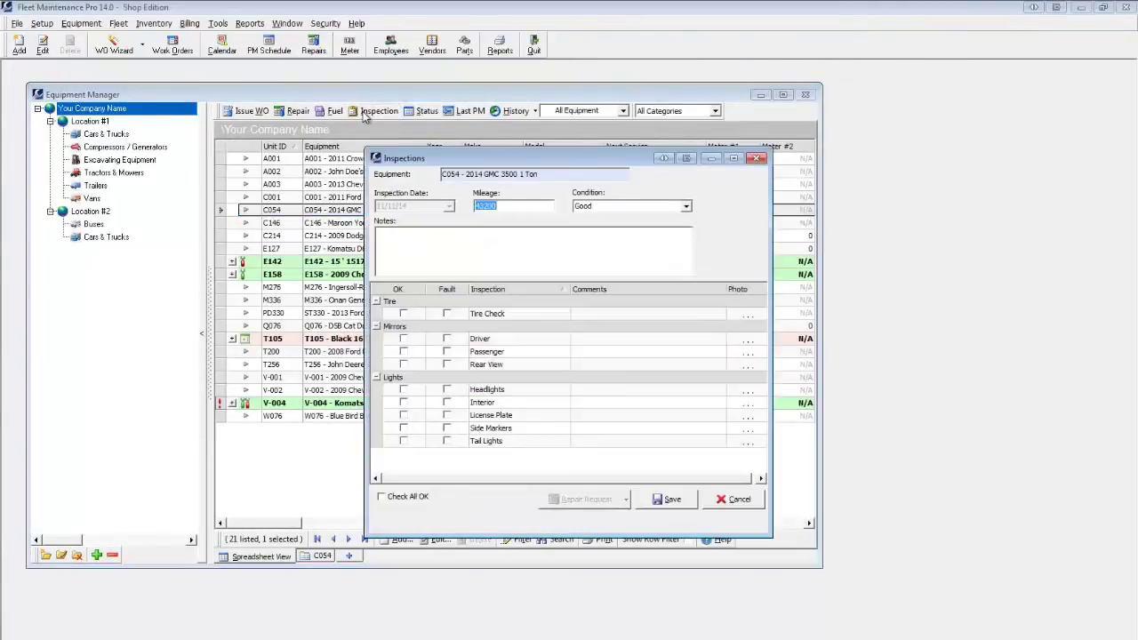
pyautogui.click(384, 496)
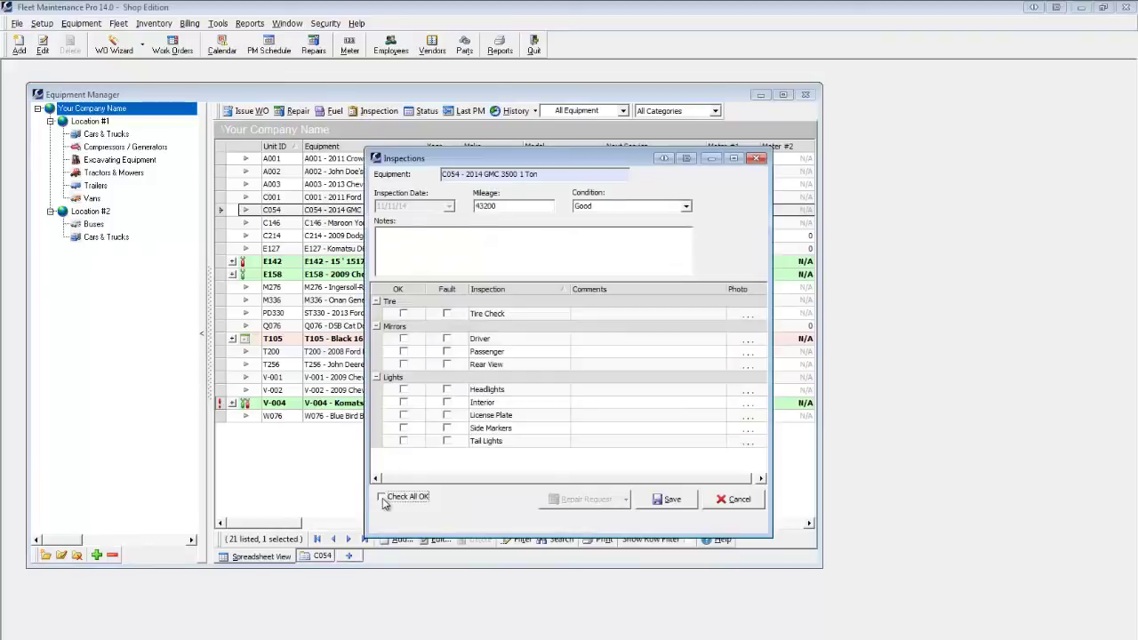
pyautogui.click(448, 390)
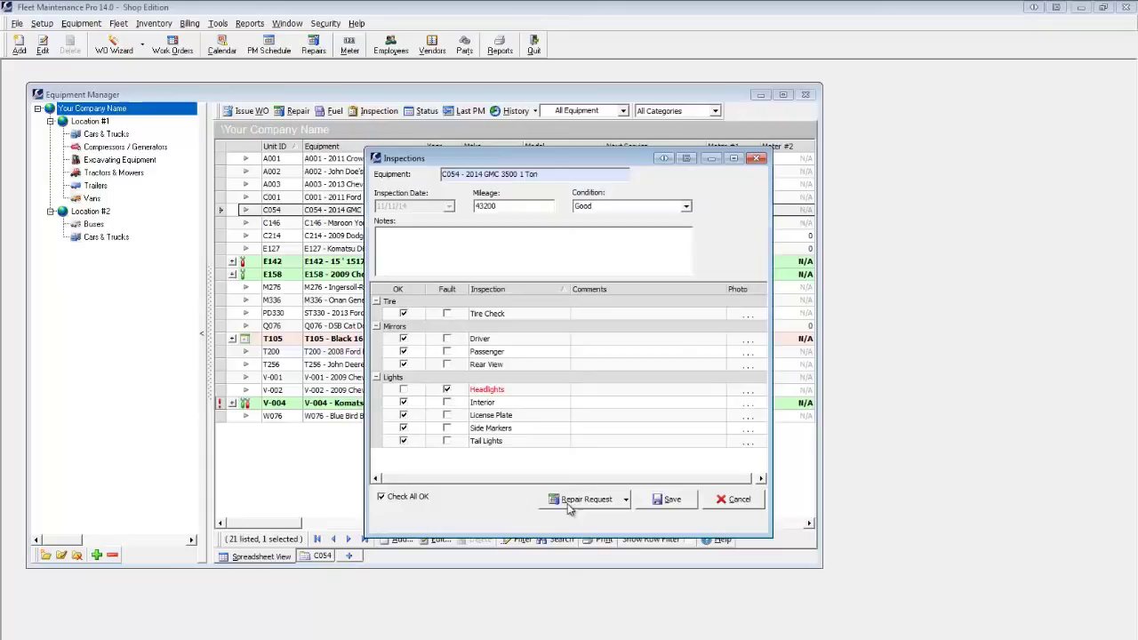
# Save a headlights repair request with its requester and save the inspection
pyautogui.click(569, 502)
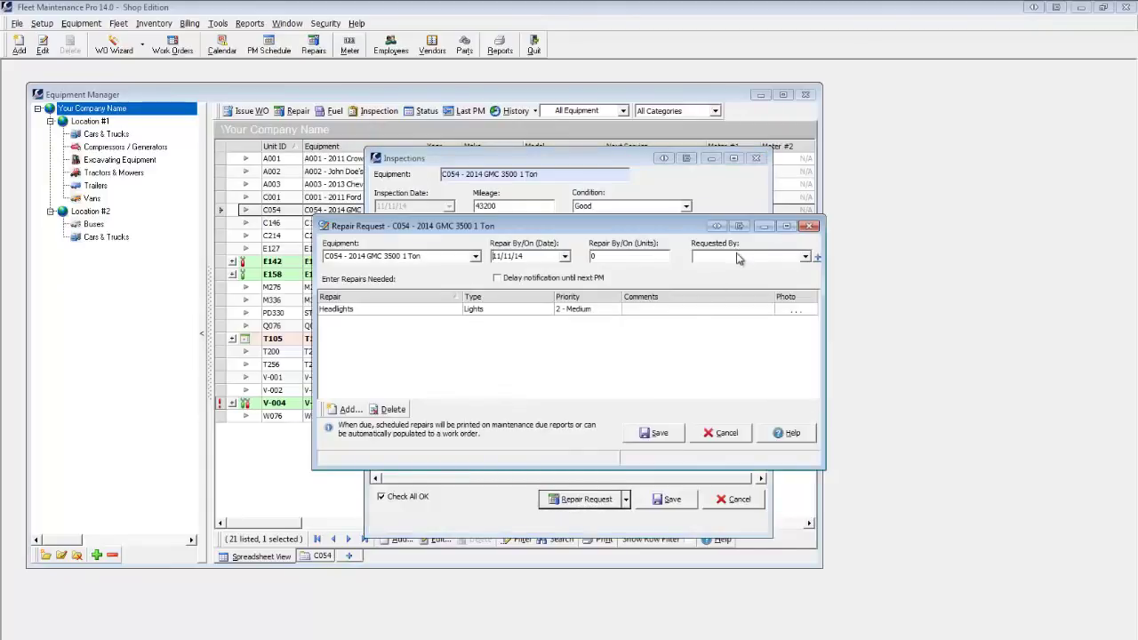
pyautogui.click(737, 258)
pyautogui.click(728, 275)
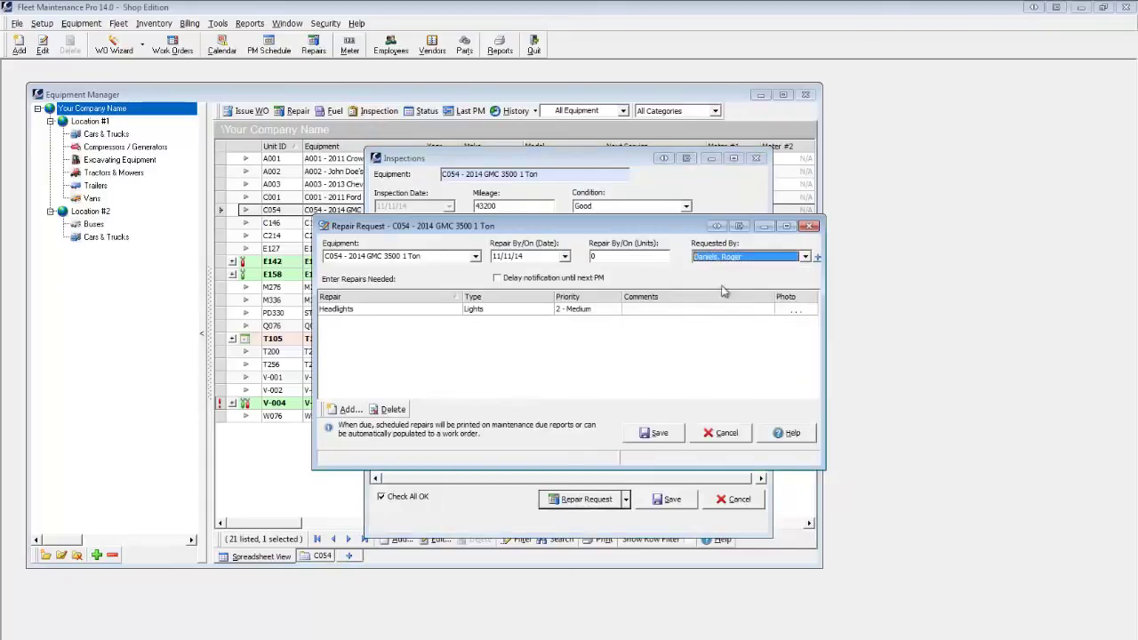
pyautogui.click(669, 435)
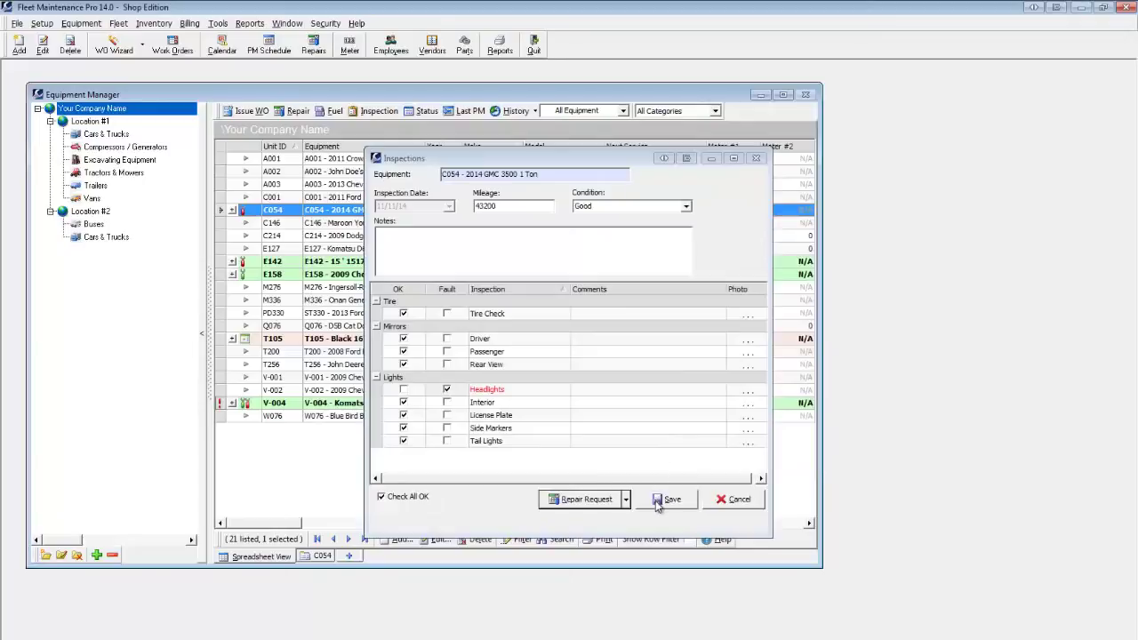
pyautogui.click(657, 501)
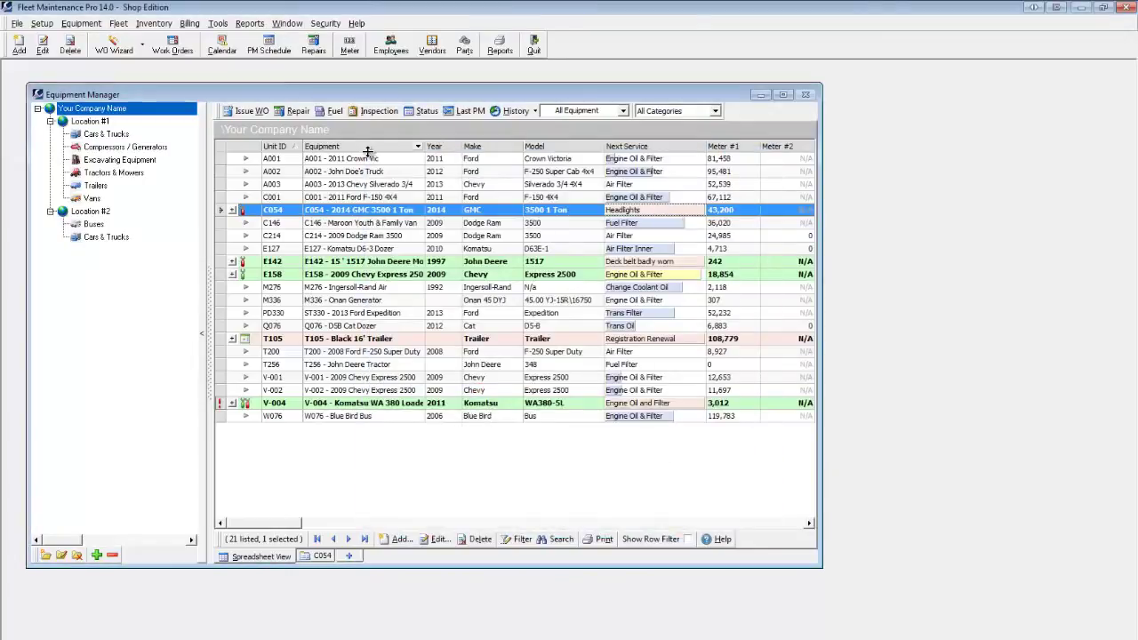
pyautogui.click(372, 160)
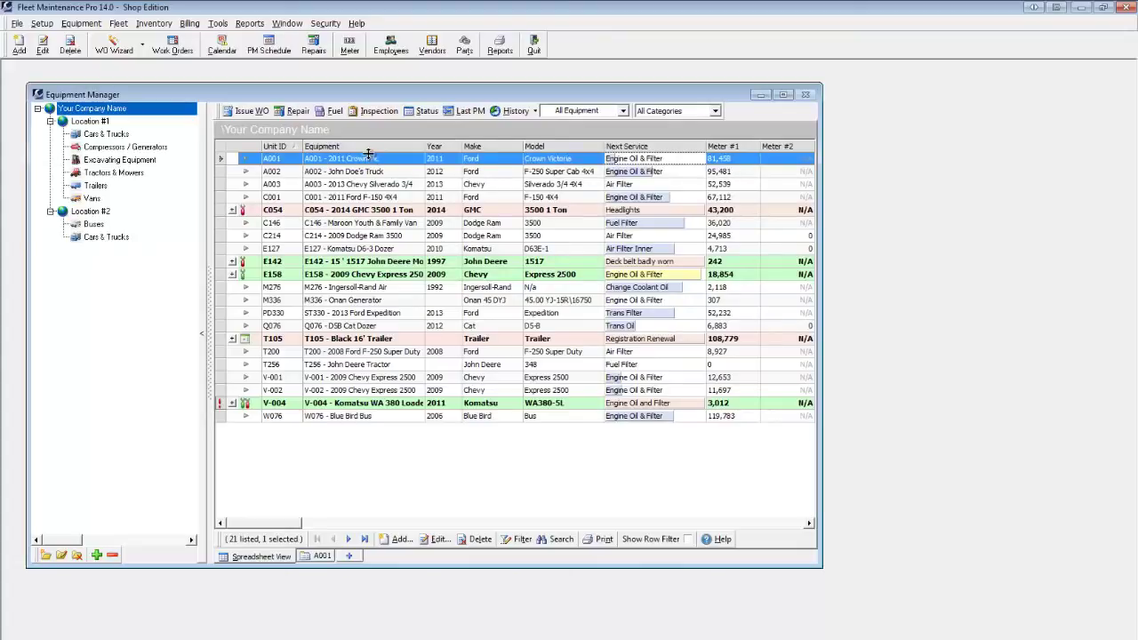
# Log a fuel entry for A001: fill mileage 80110, 100 gallons
pyautogui.click(335, 112)
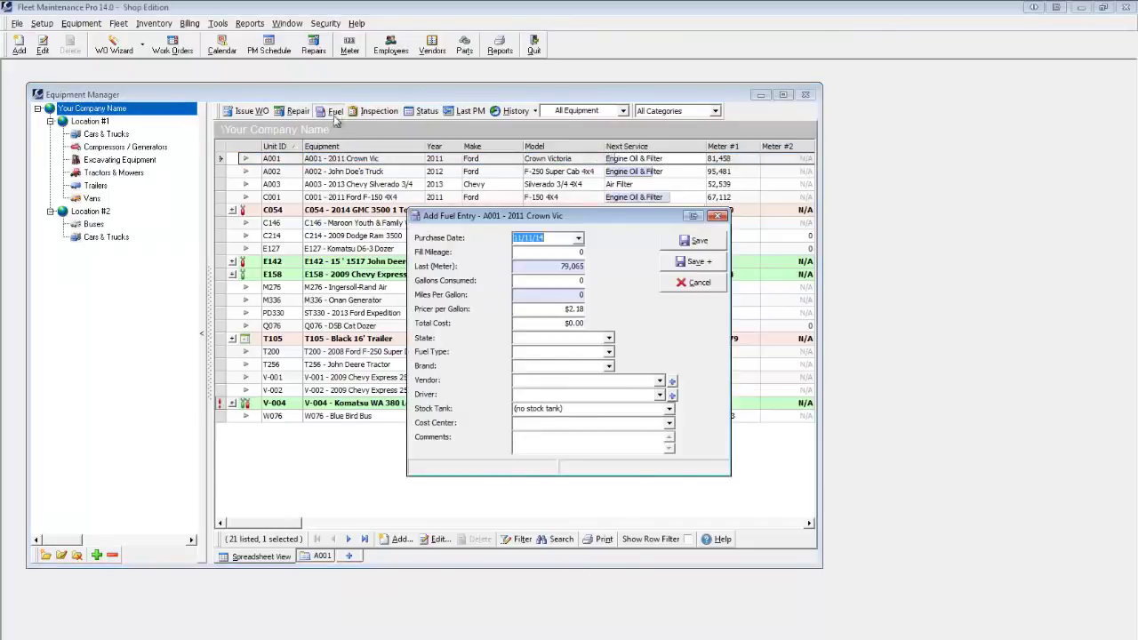
pyautogui.press('Tab')
pyautogui.write('80110')
pyautogui.press('Tab')
pyautogui.press('Tab')
pyautogui.write('100')
pyautogui.press('Tab')
pyautogui.click(697, 242)
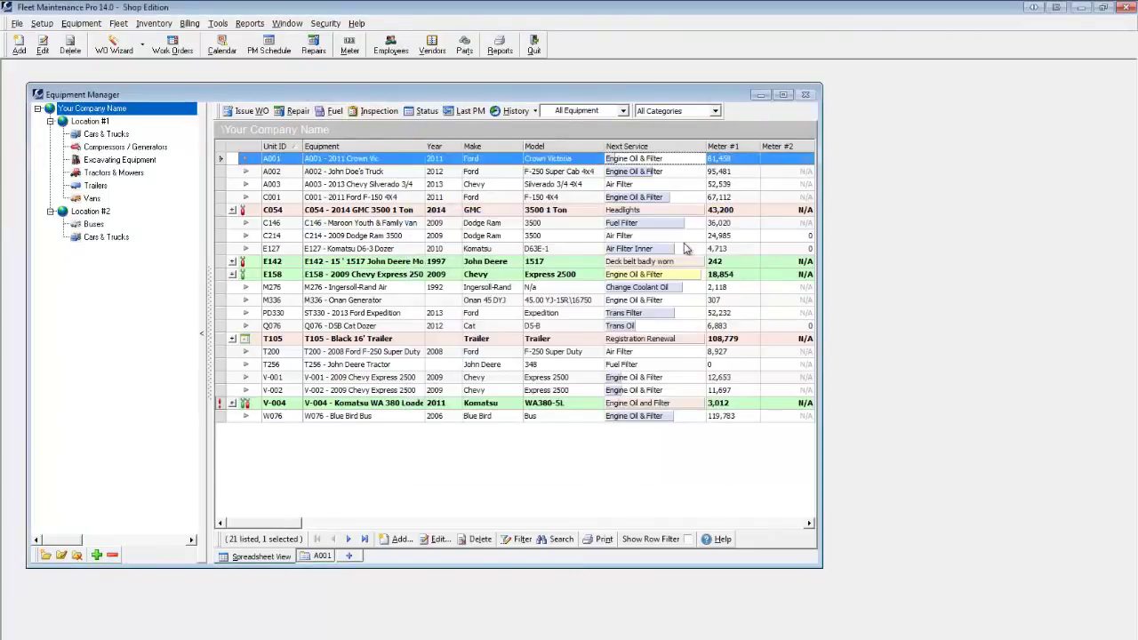
# Review A001's fuel history of 15 fill-ups through 11/11/14 and close it
pyautogui.click(535, 112)
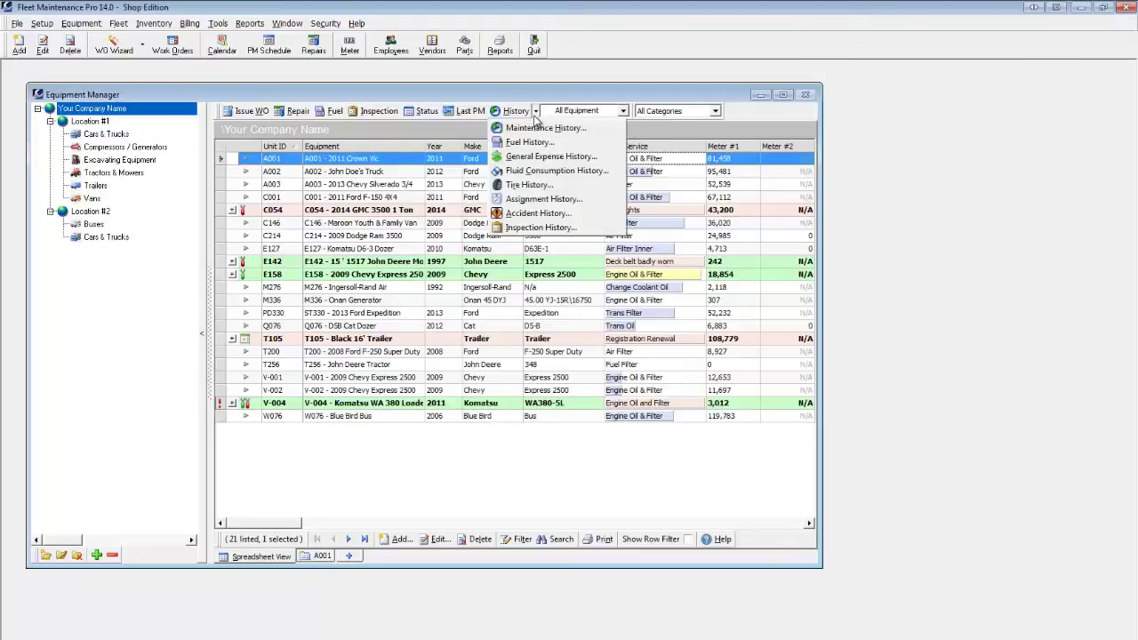
pyautogui.click(543, 144)
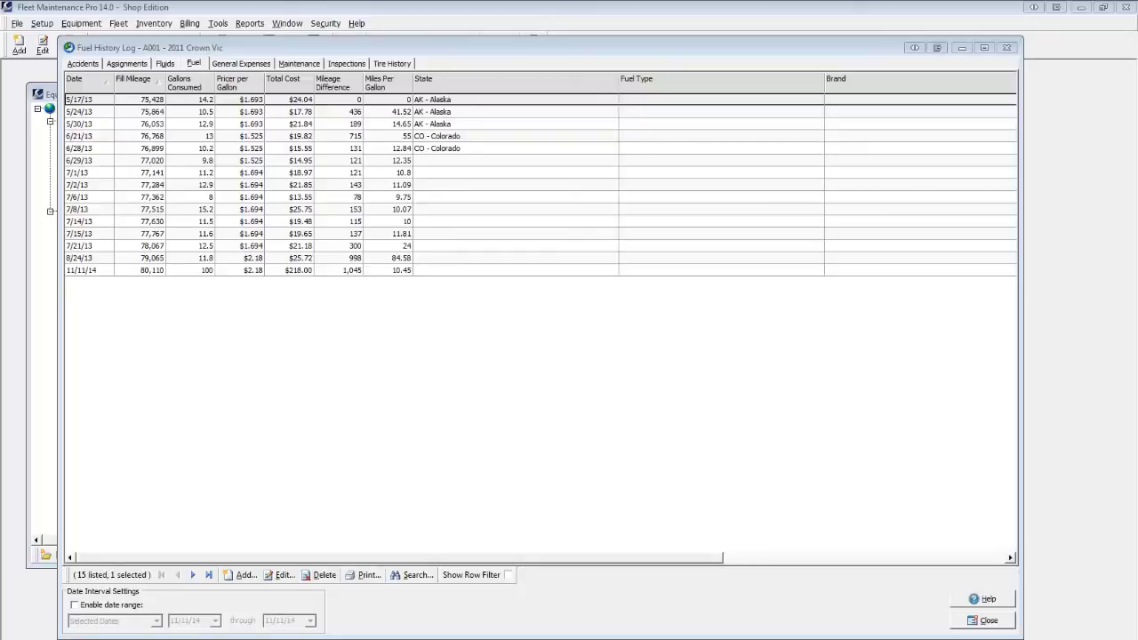
pyautogui.click(988, 620)
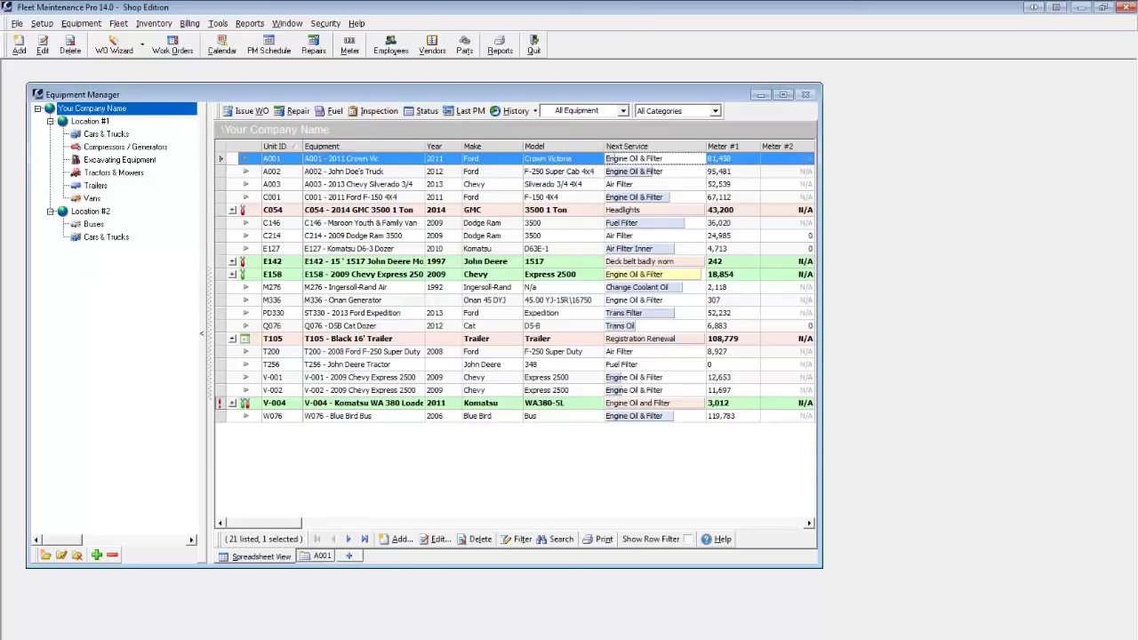
pyautogui.click(251, 24)
pyautogui.moveTo(290, 92)
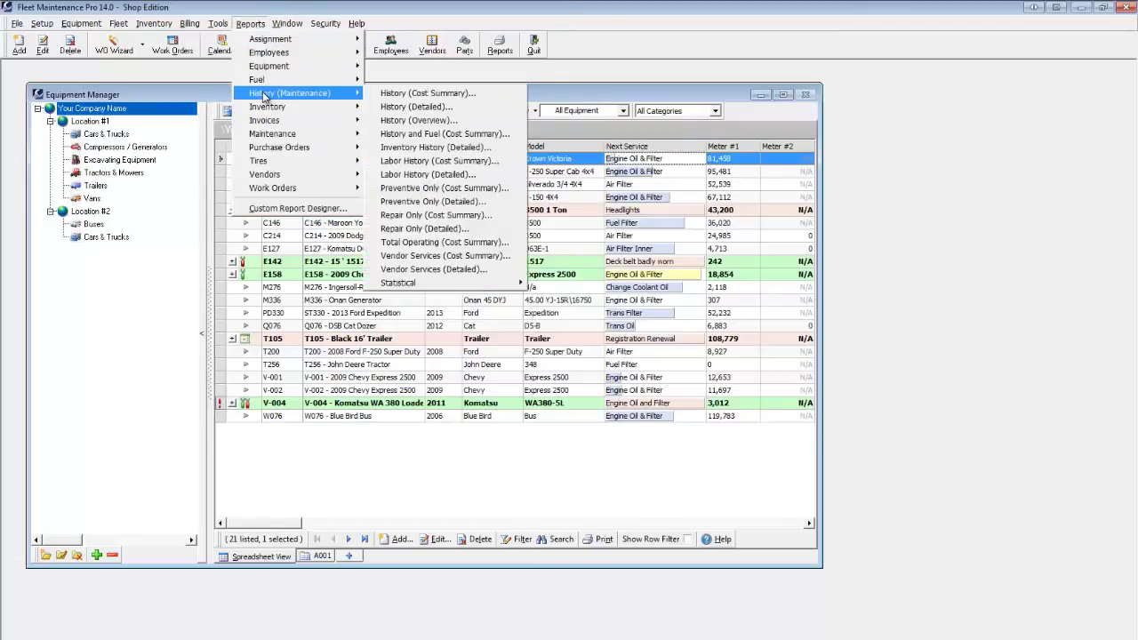
pyautogui.click(418, 92)
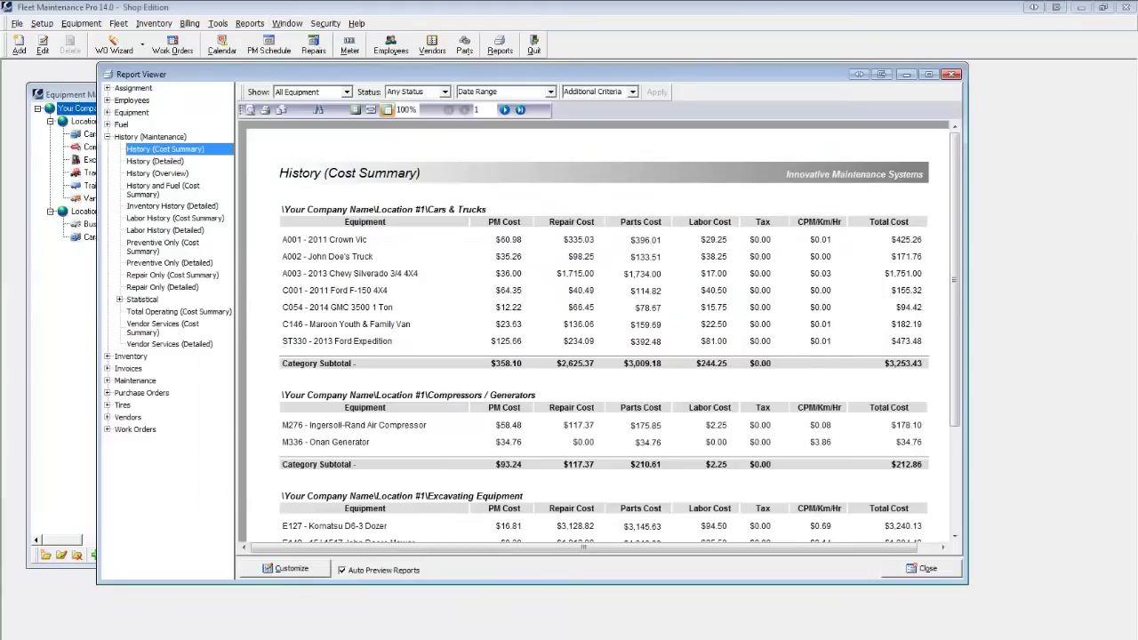